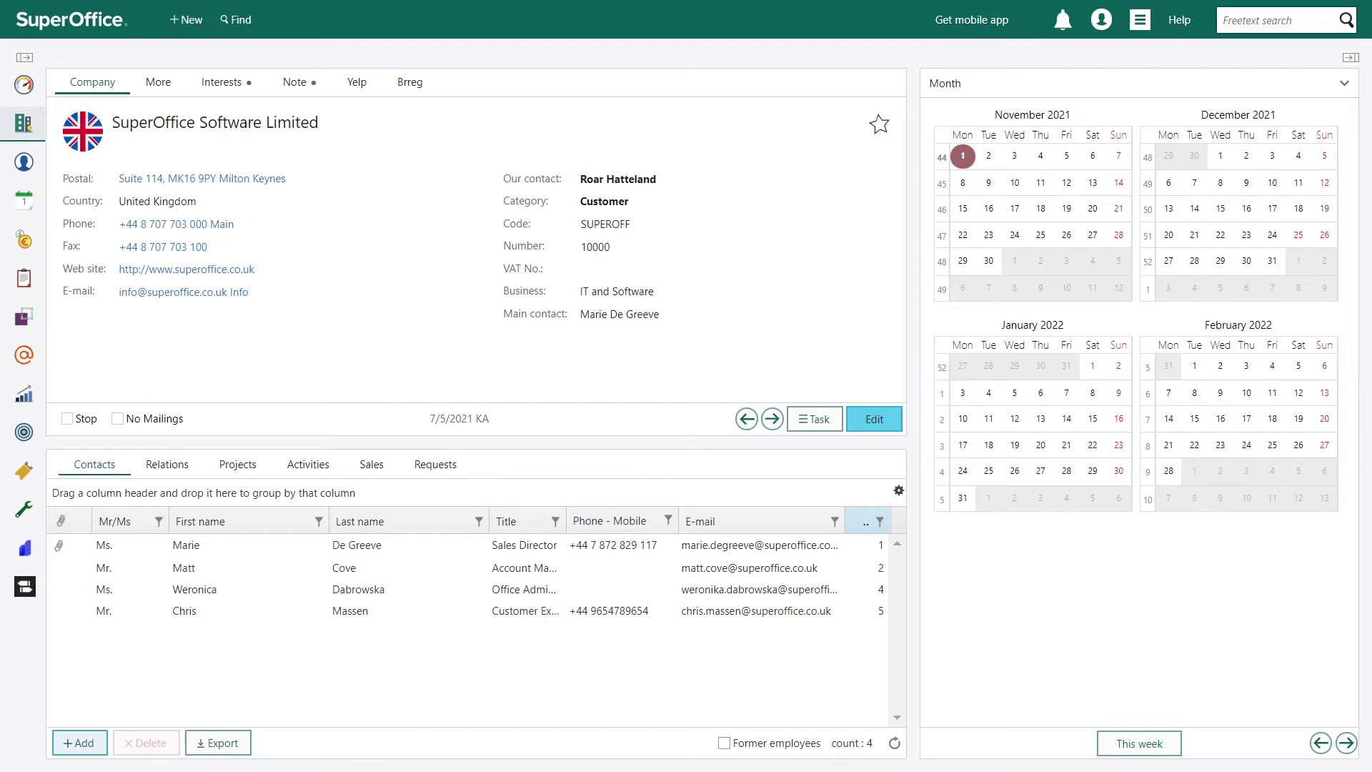
- In Settings and maintenance, enable the AI text analysis options Language detection, Translate message and Sentiment analysis
{"action": "left_click", "coordinate": [1140, 19]}
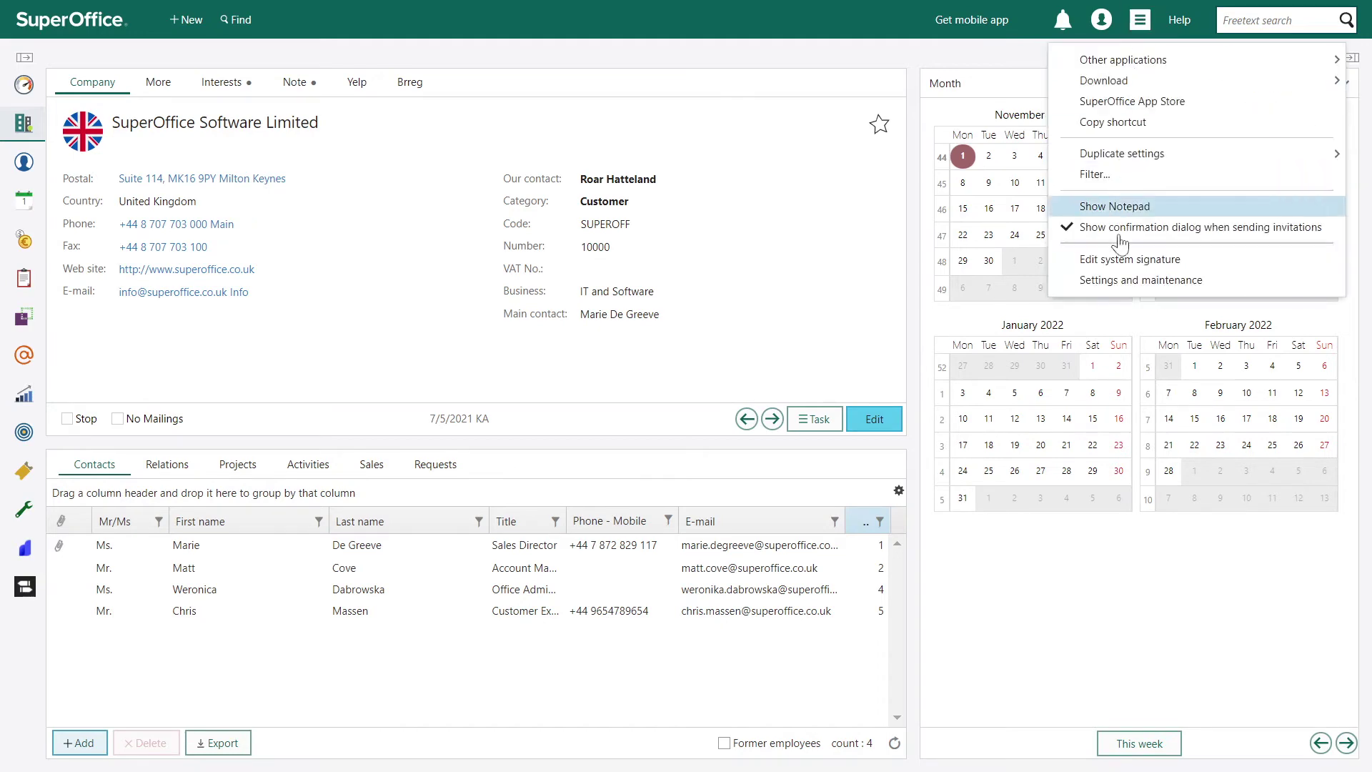
{"action": "left_click", "coordinate": [1122, 285]}
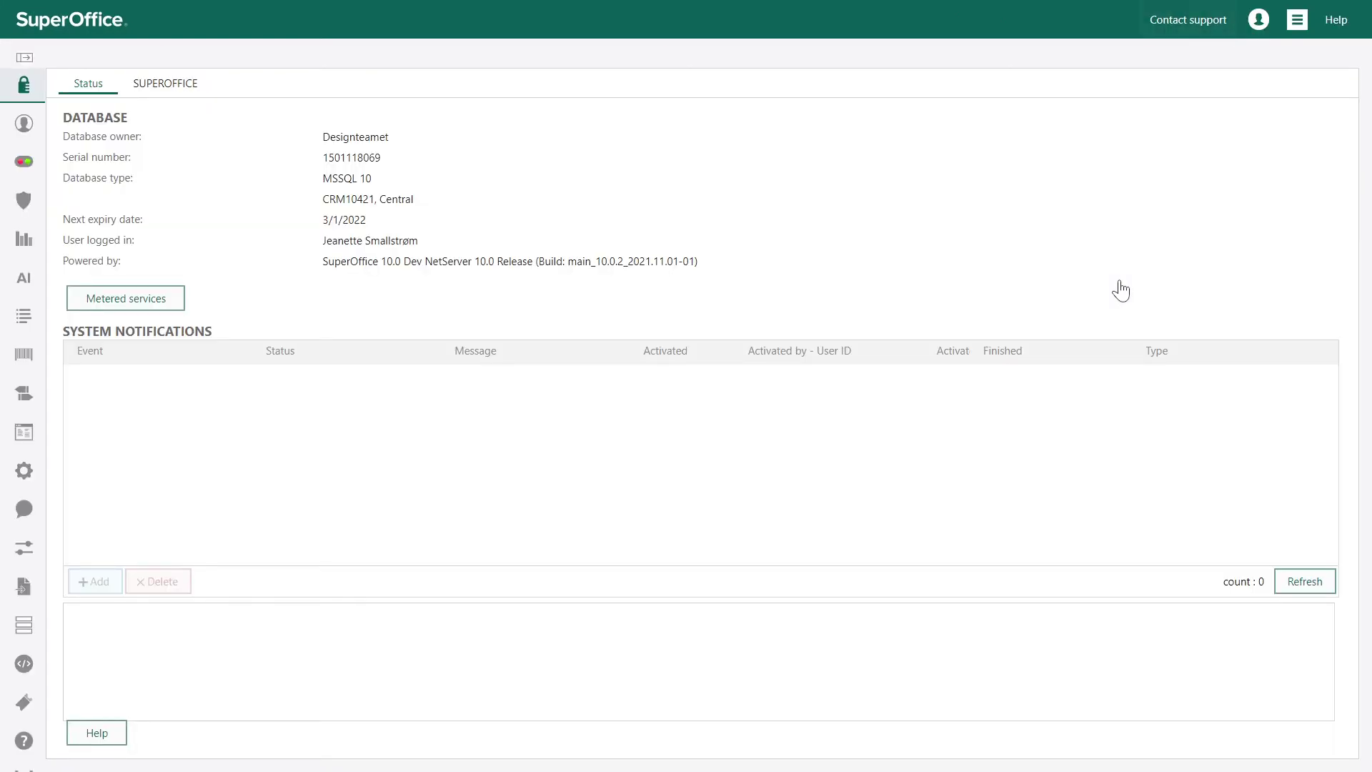
{"action": "left_click", "coordinate": [36, 284]}
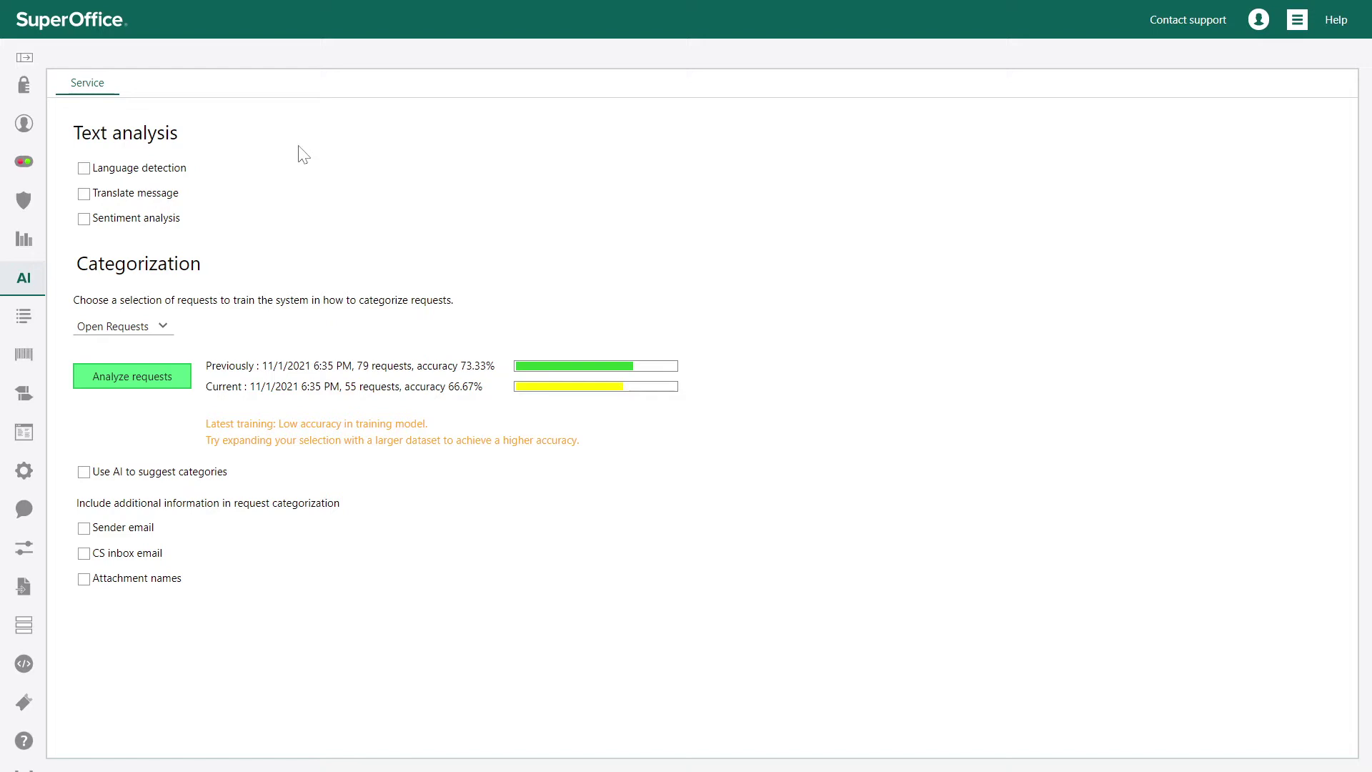
{"action": "left_click", "coordinate": [84, 172]}
{"action": "left_click", "coordinate": [84, 199]}
- Train the request categorization on the "All closed tickets" selection
{"action": "left_click", "coordinate": [152, 327]}
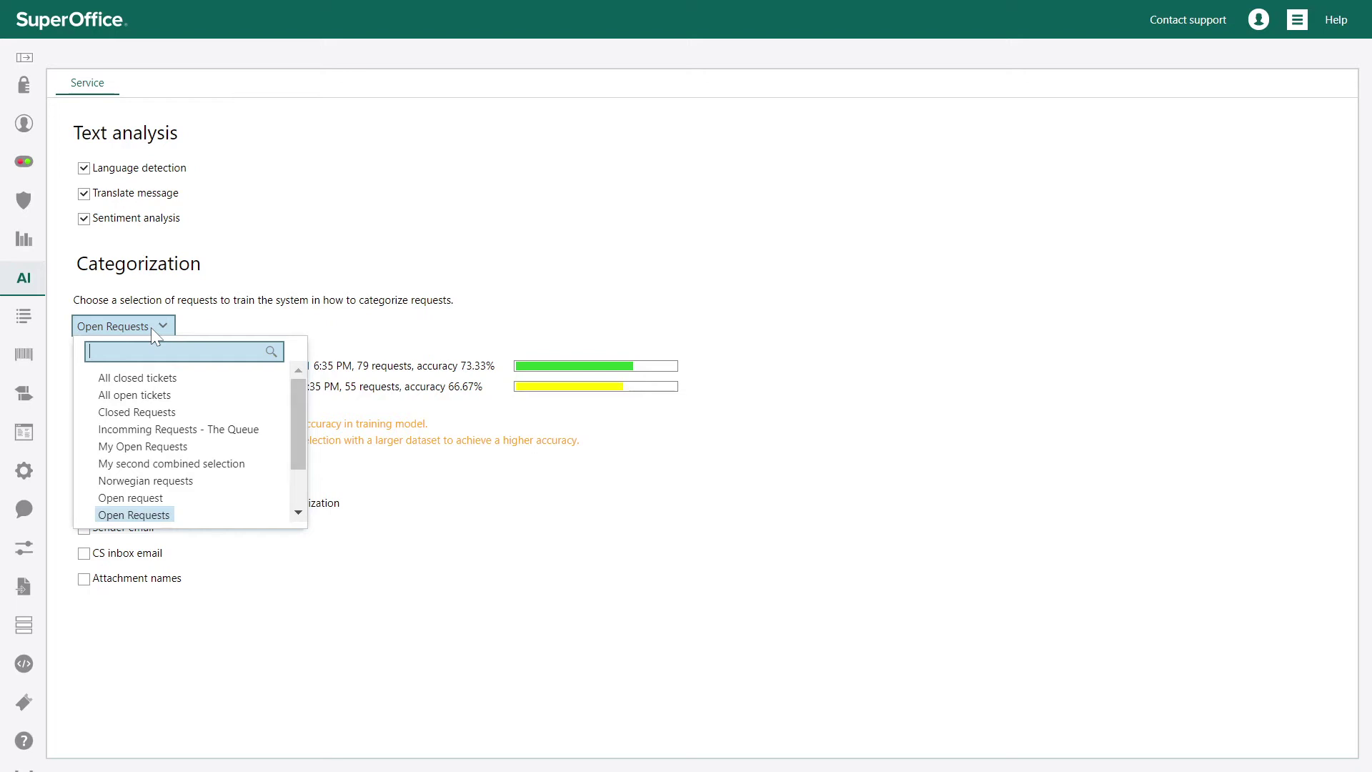
{"action": "left_click", "coordinate": [153, 380]}
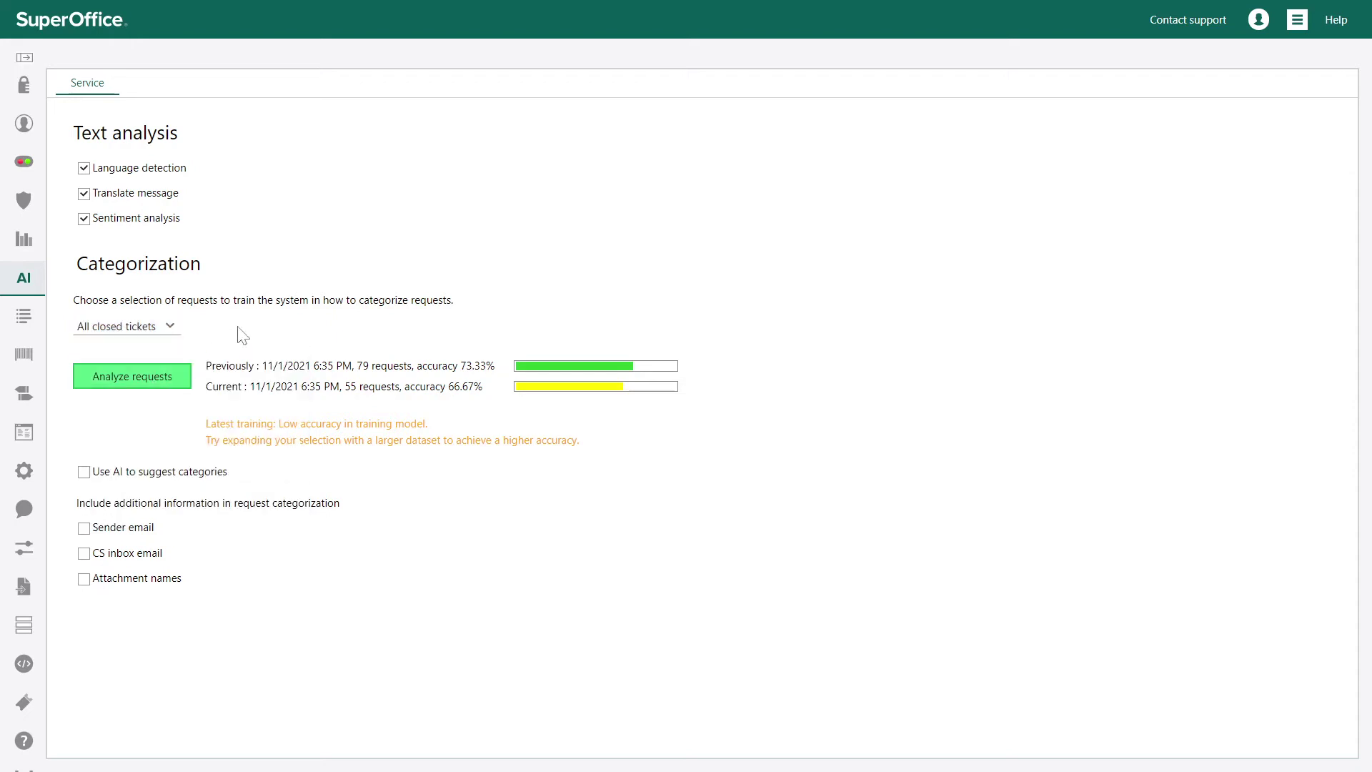
{"action": "left_click", "coordinate": [154, 383]}
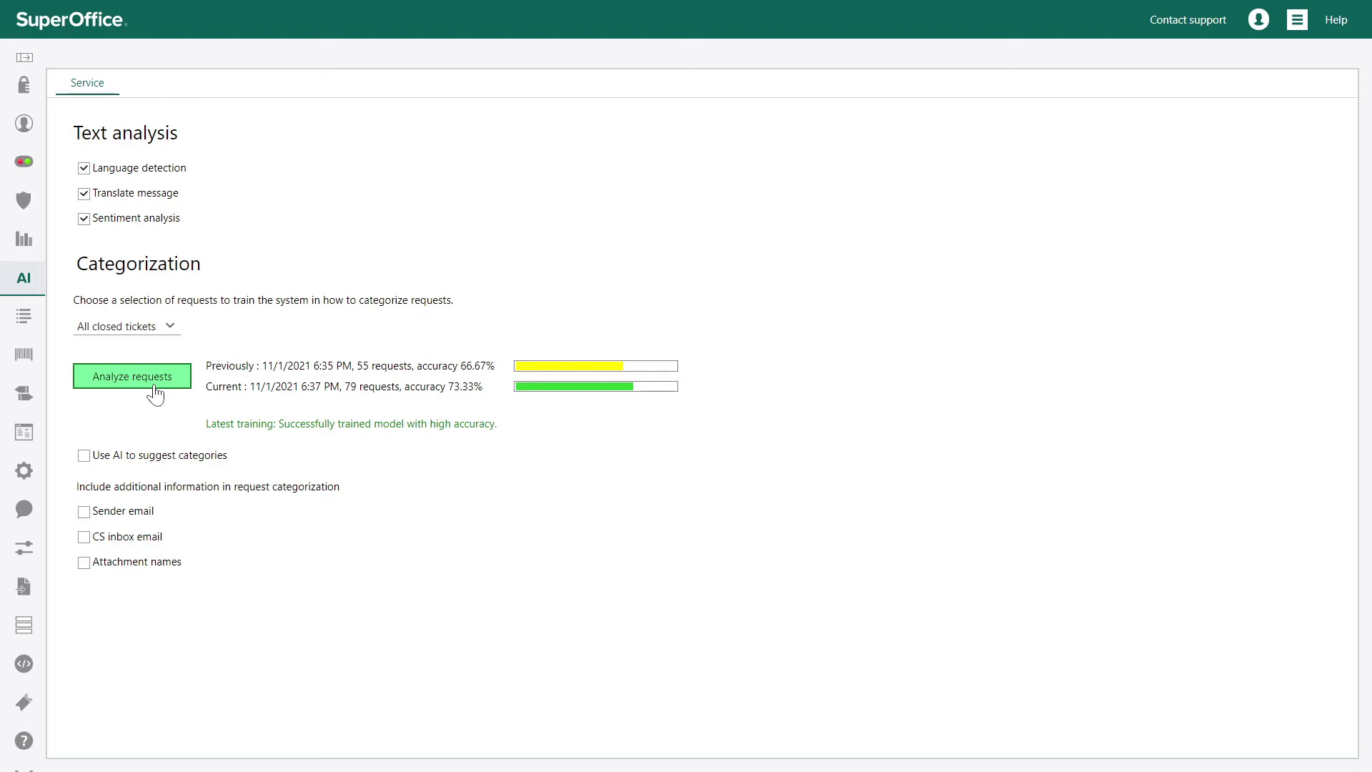
- Enable AI category suggestions and include sender email, CS inbox email and attachment names in request categorization
{"action": "left_click", "coordinate": [85, 457]}
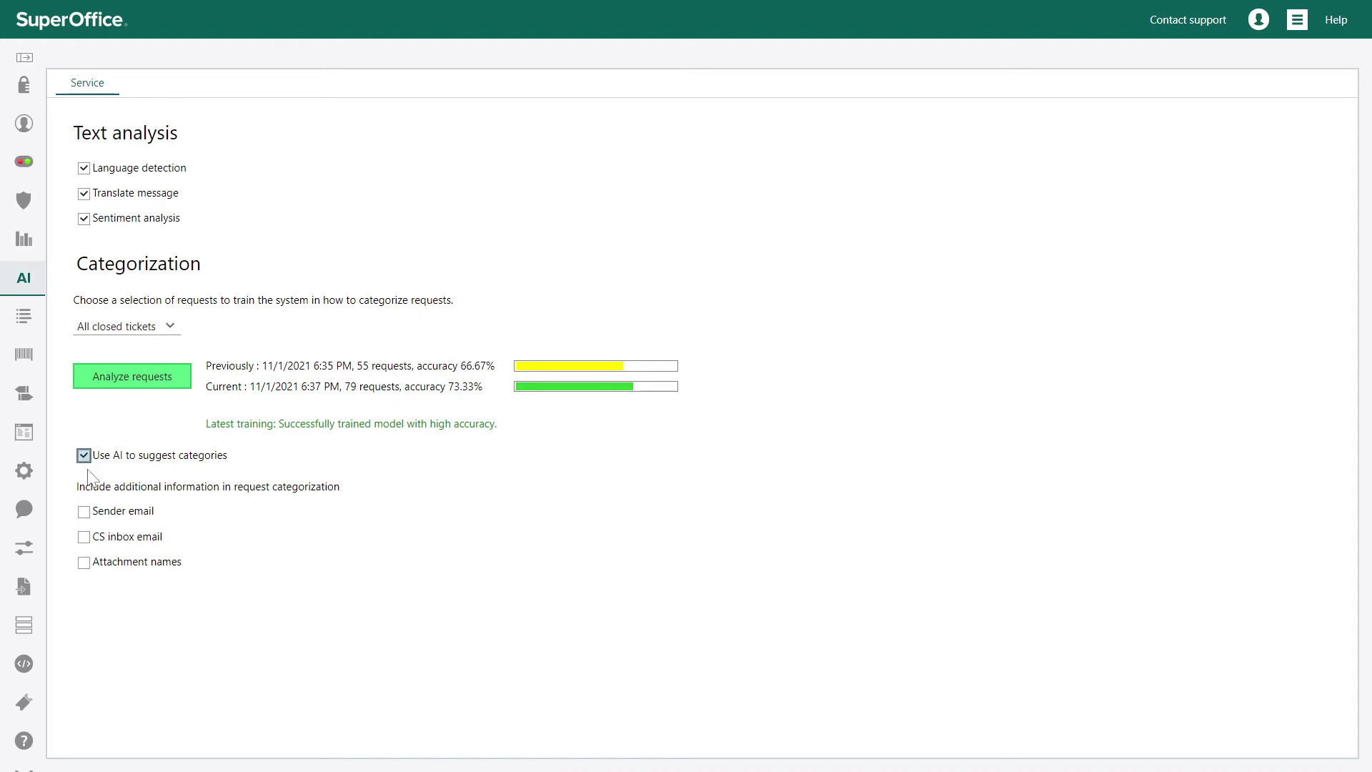
{"action": "left_click", "coordinate": [83, 512]}
{"action": "left_click", "coordinate": [84, 538]}
{"action": "left_click", "coordinate": [83, 563]}
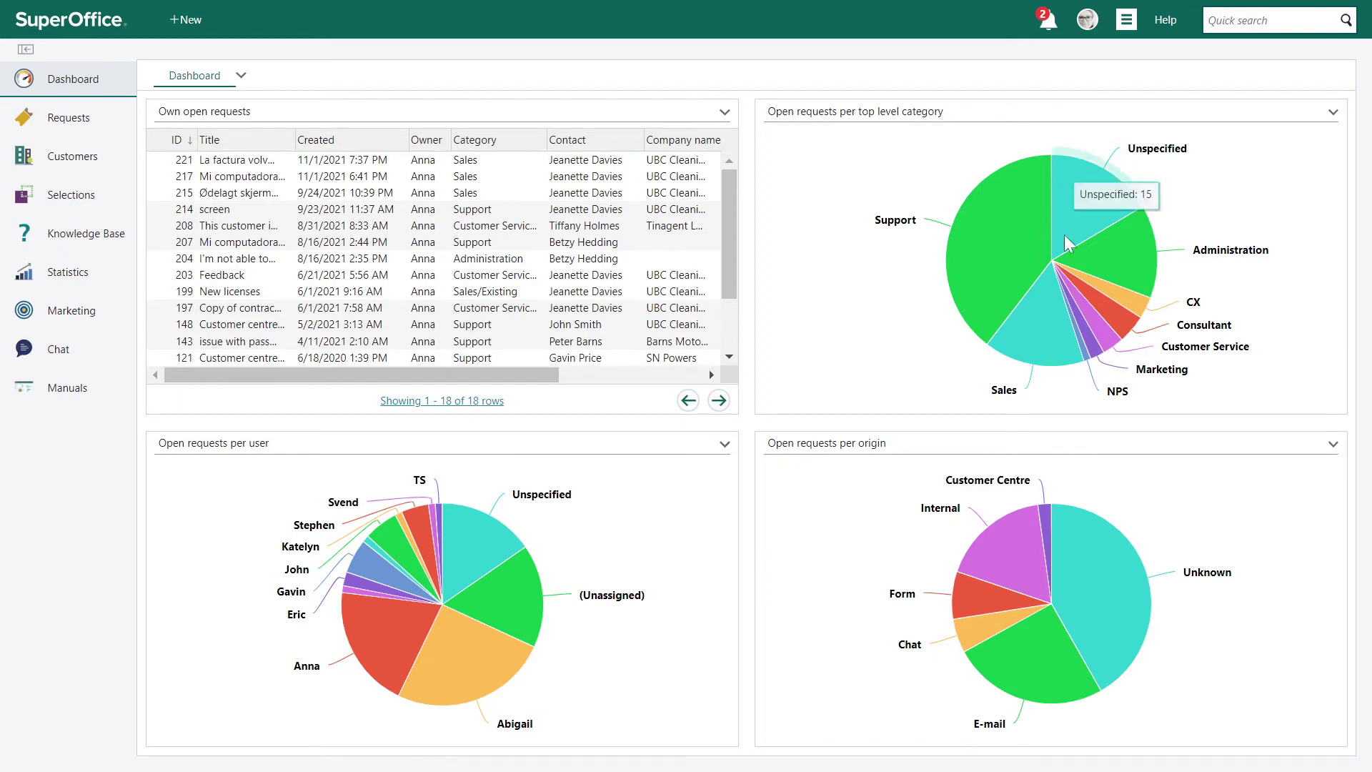
- Translate the Spanish message in the request "La factura volvió a ser incorrecta" and apply the suggested category Support
{"action": "left_click", "coordinate": [653, 163]}
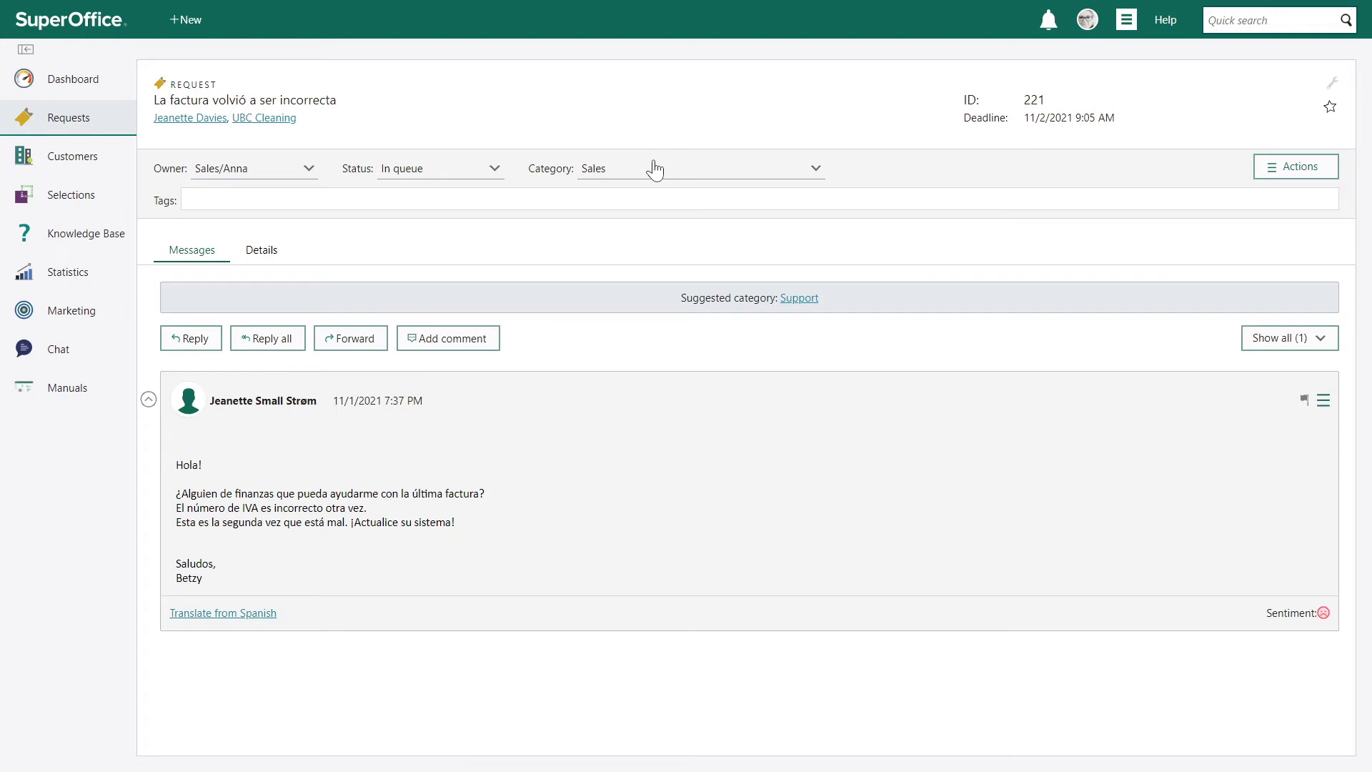
{"action": "left_click", "coordinate": [244, 614]}
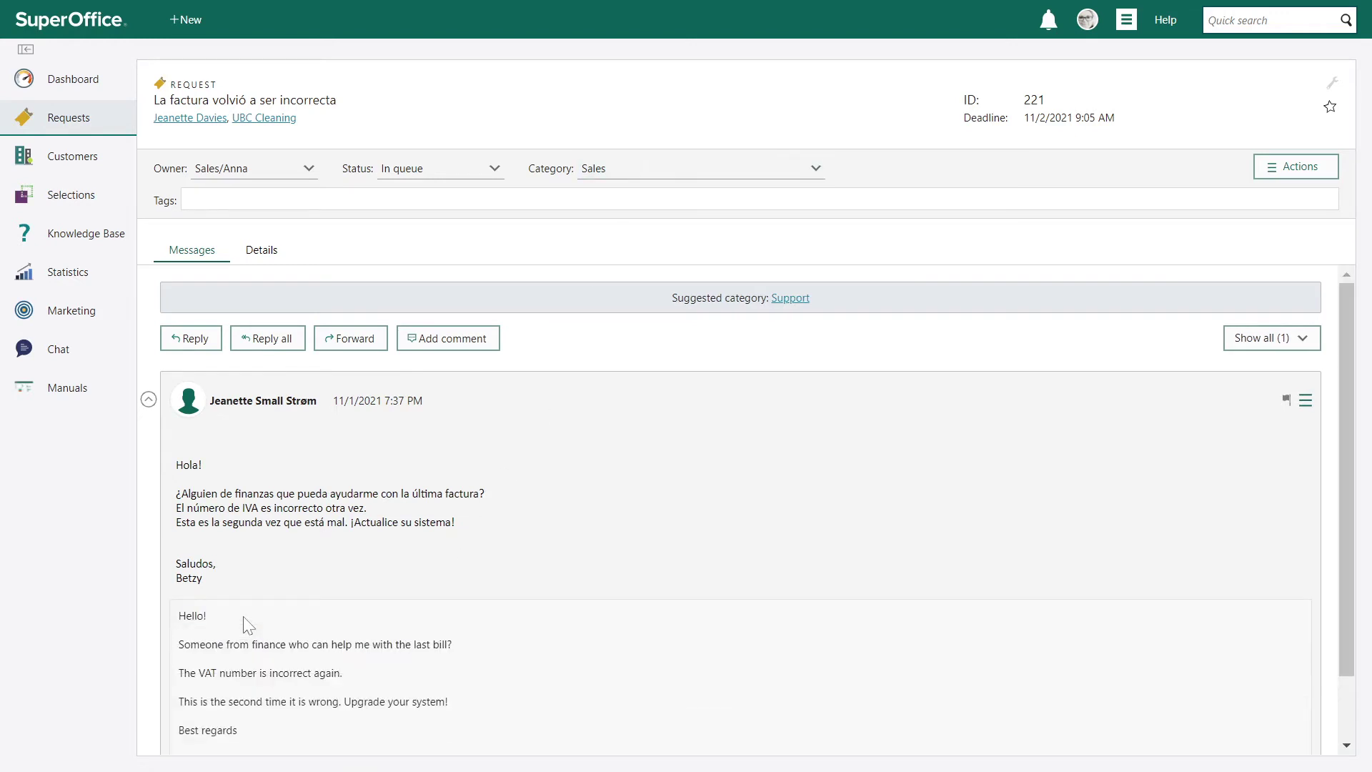
{"action": "scroll", "coordinate": [248, 625], "scroll_direction": "down", "scroll_amount": 1}
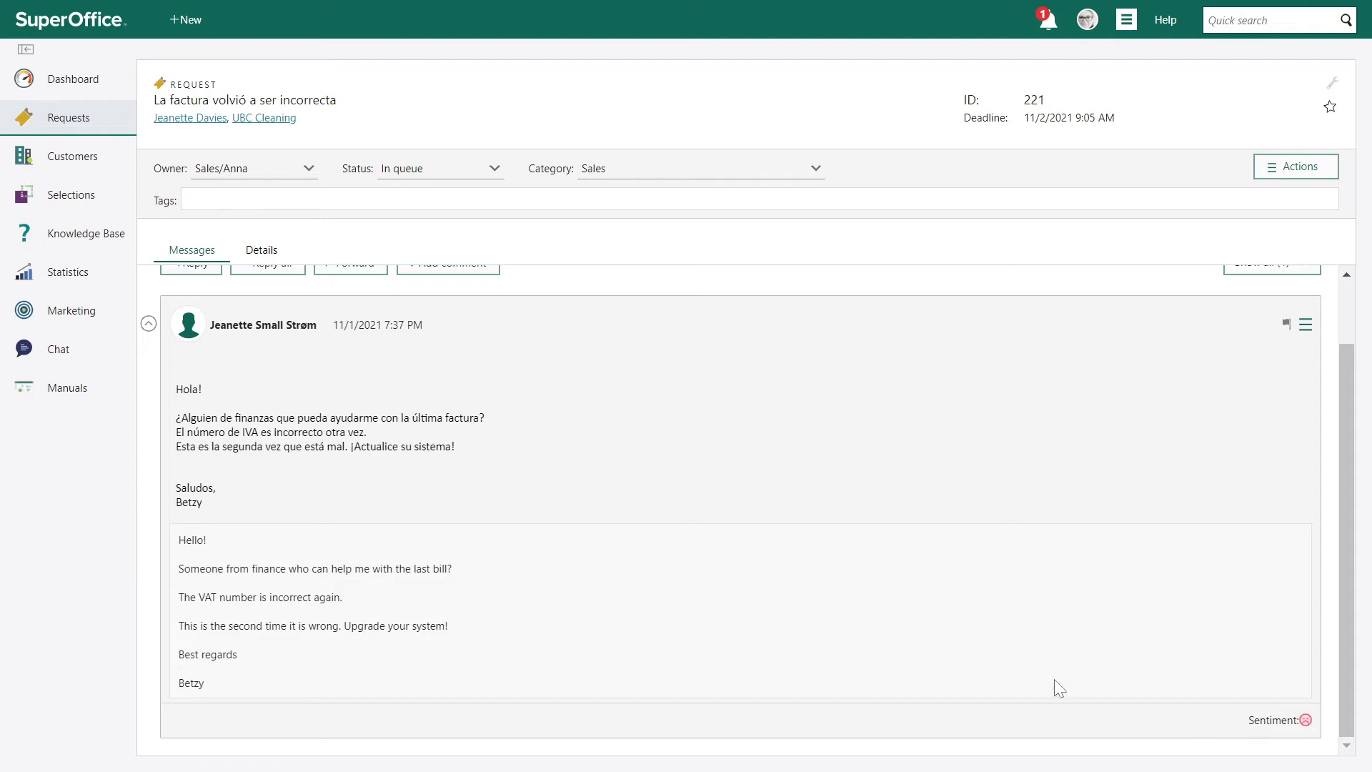
{"action": "scroll", "coordinate": [936, 547], "scroll_direction": "up", "scroll_amount": 2}
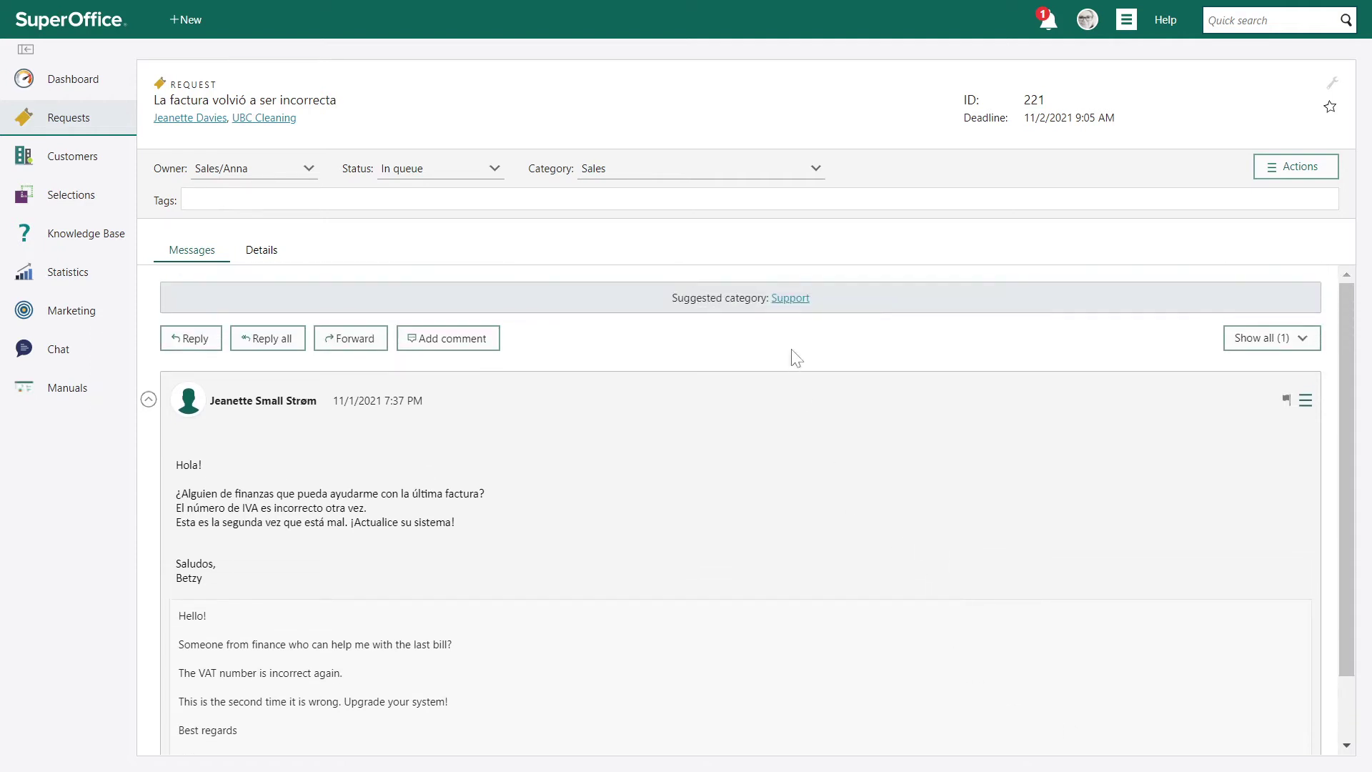
{"action": "left_click", "coordinate": [786, 301]}
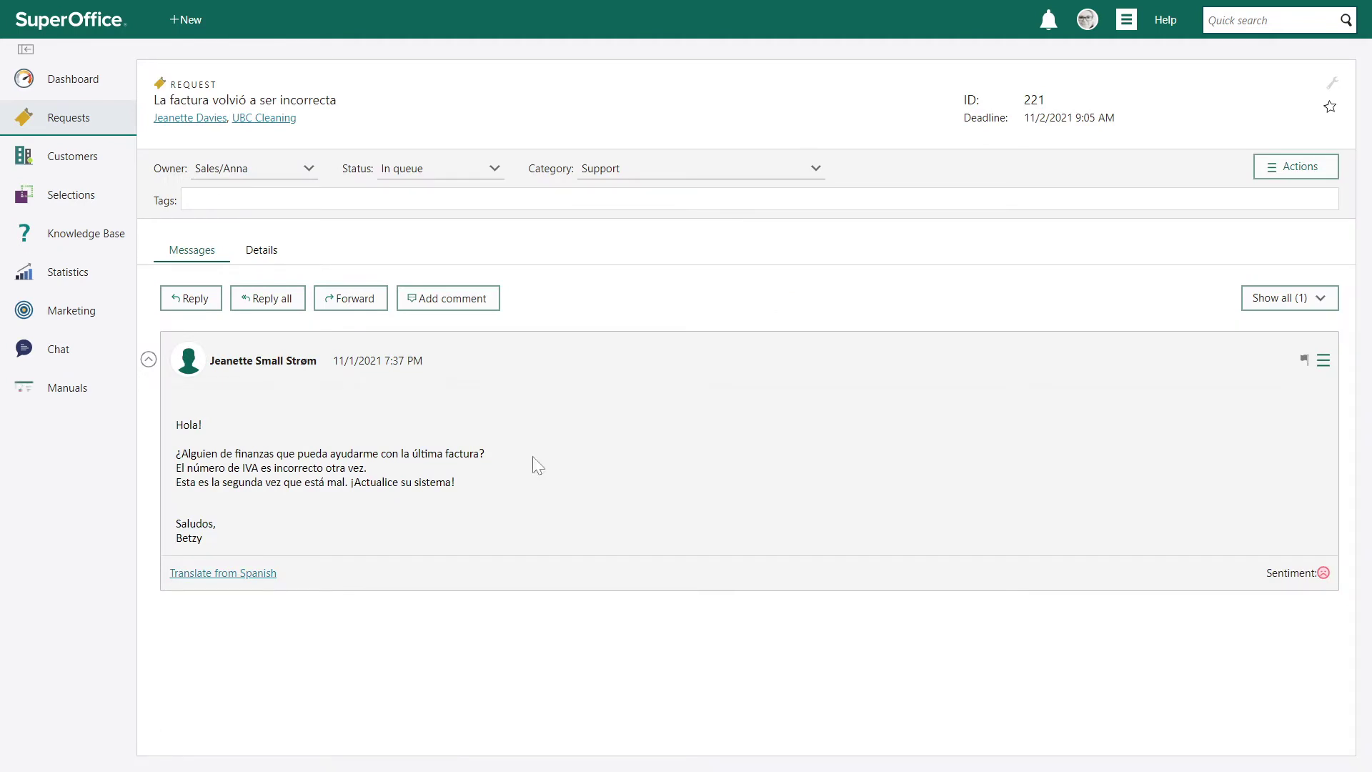
- Create a dynamic selection on the Request table and name it "AI selection"
{"action": "mouse_move", "coordinate": [43, 194]}
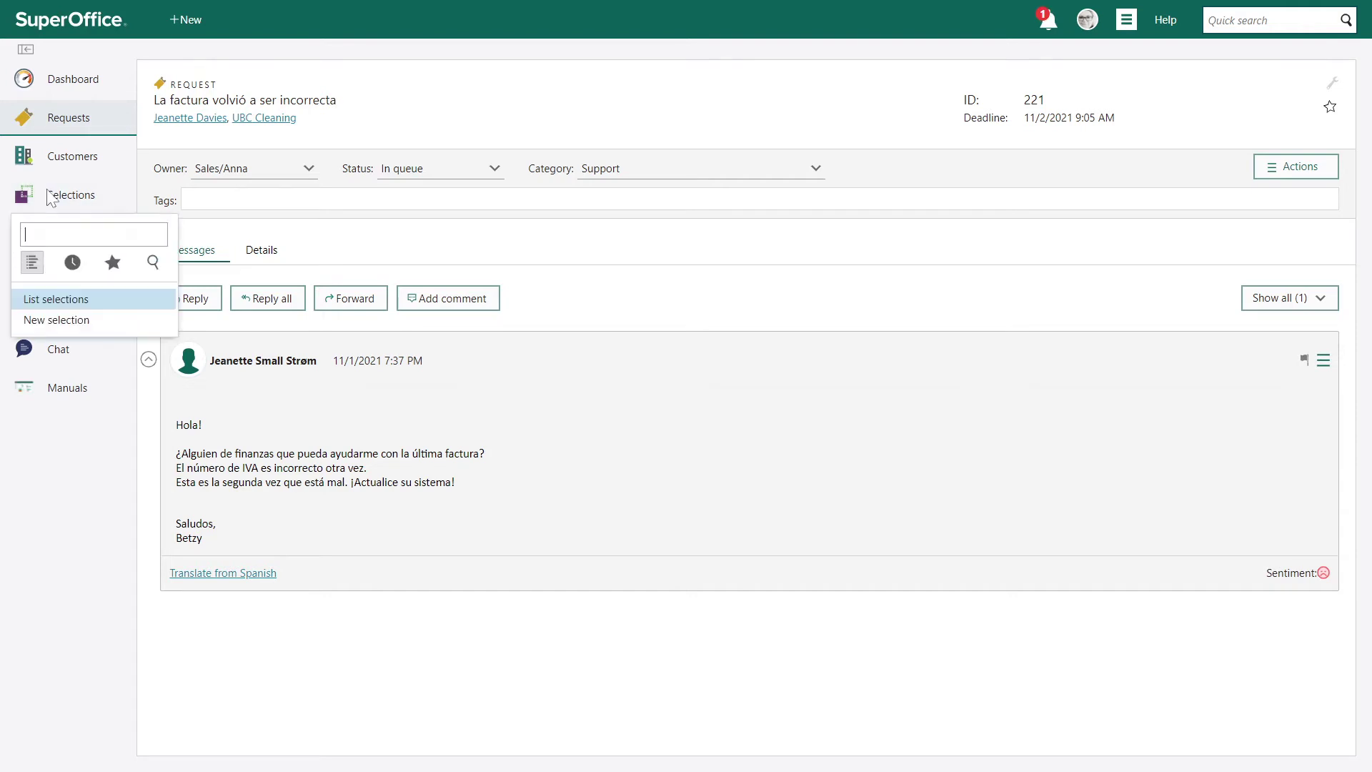
{"action": "left_click", "coordinate": [71, 321]}
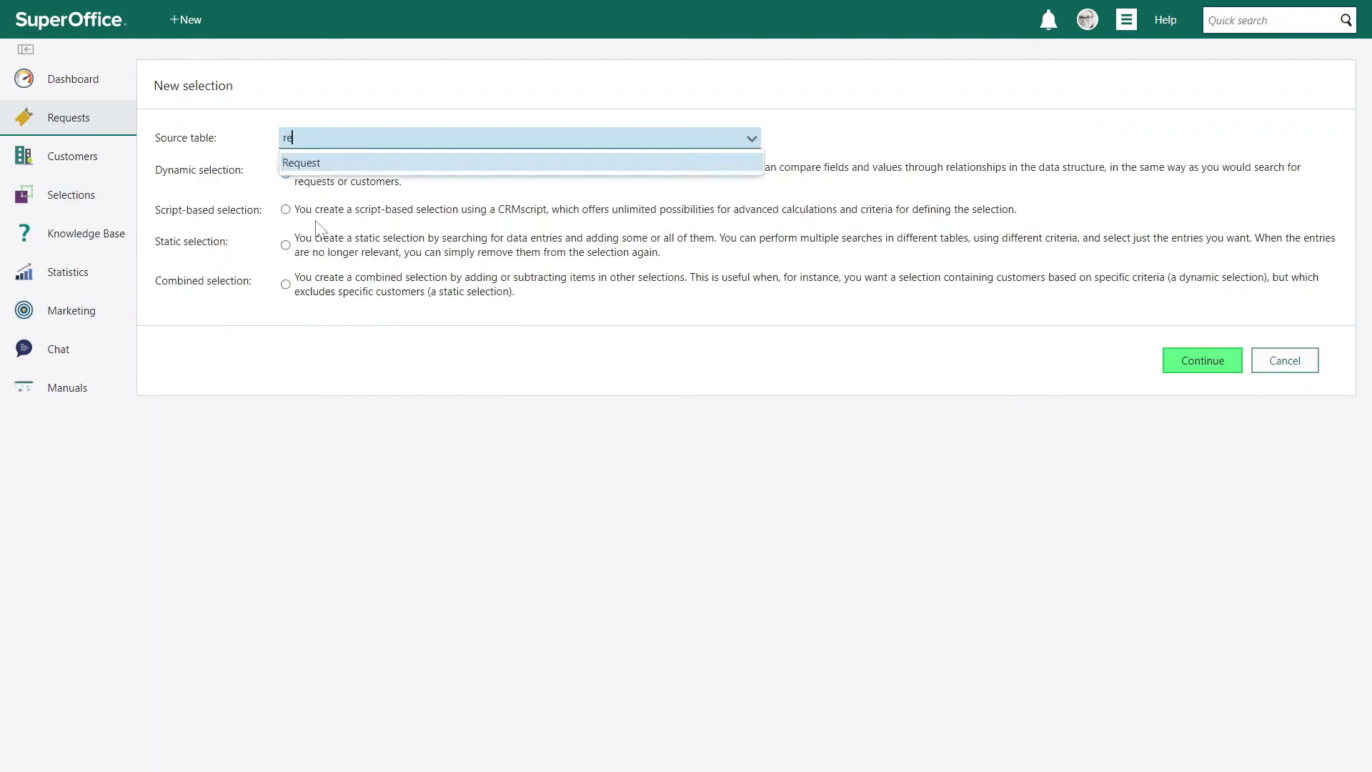
{"action": "left_click", "coordinate": [389, 162]}
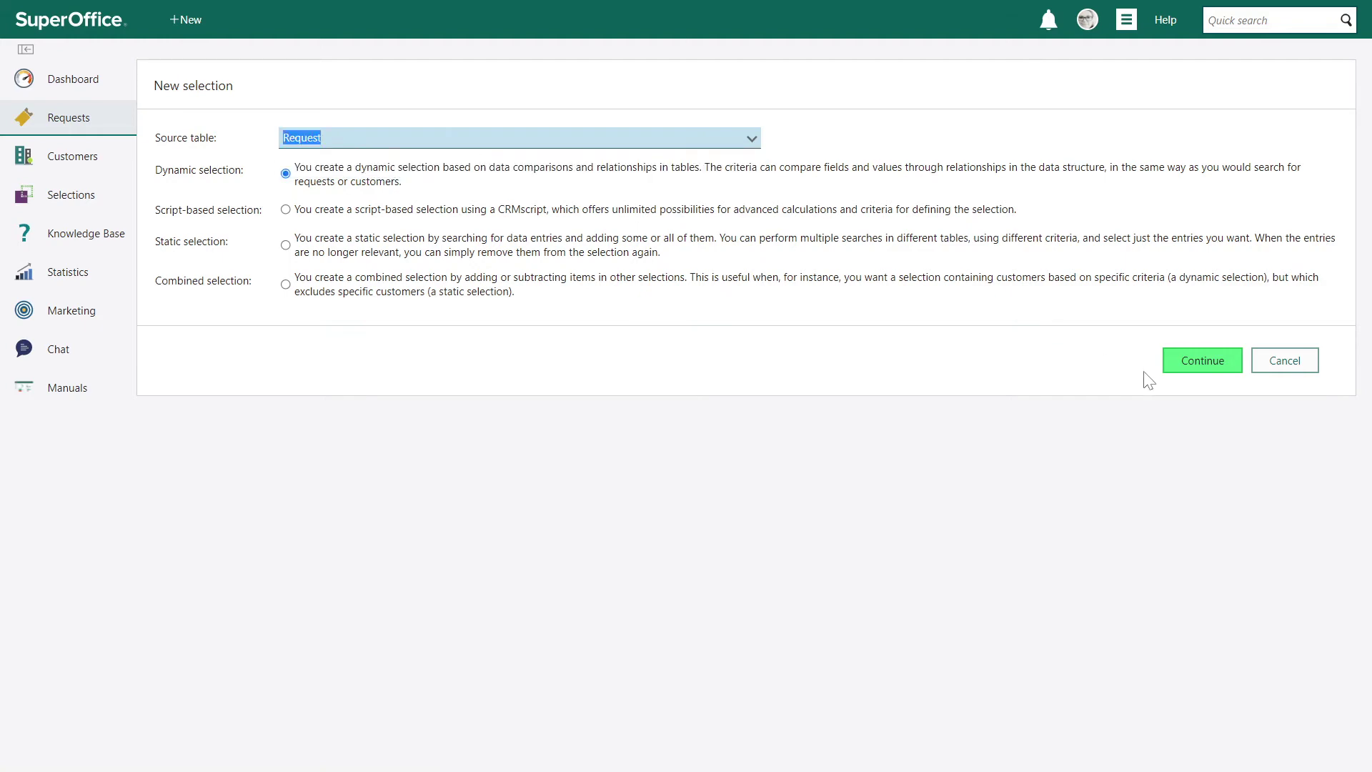
{"action": "left_click", "coordinate": [1190, 366]}
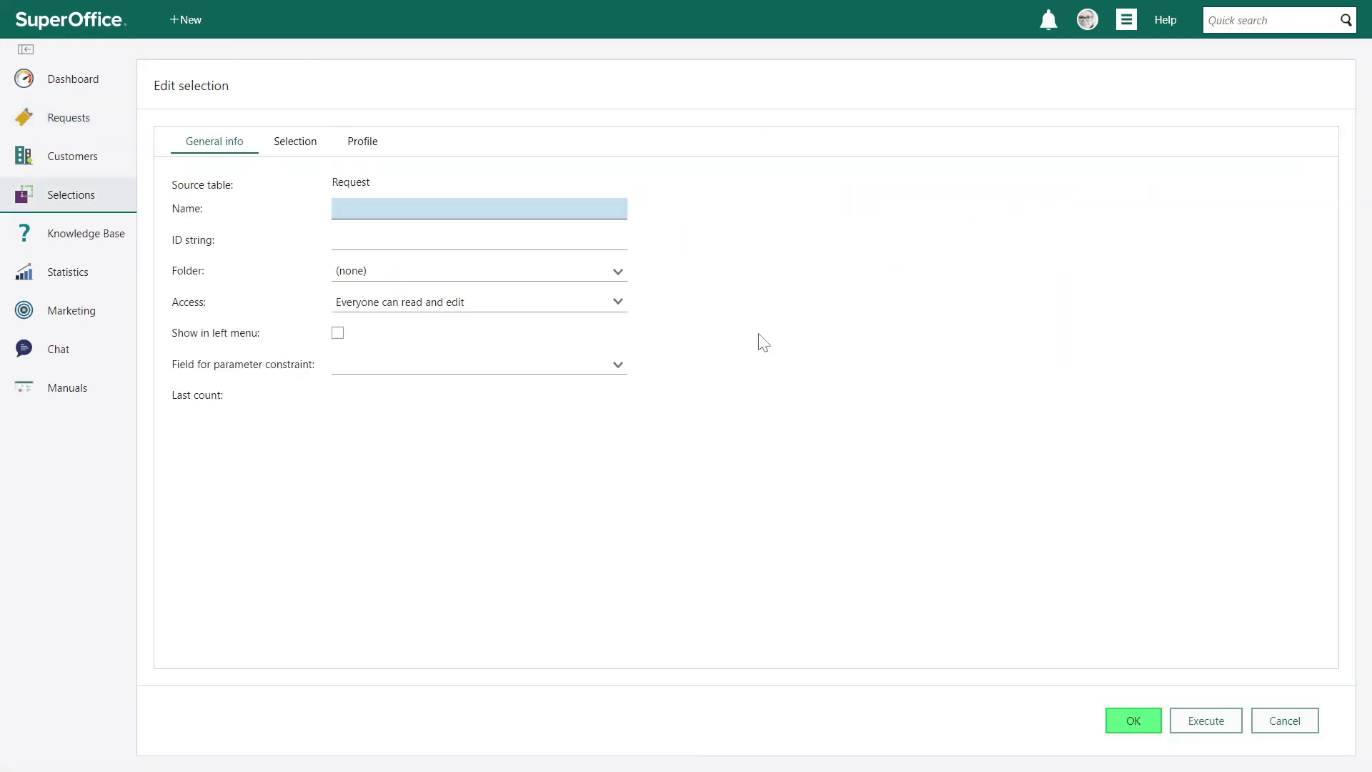
{"action": "type", "text": "AI selection"}
- Add the Language code field to the selection's list of criteria
{"action": "left_click", "coordinate": [314, 142]}
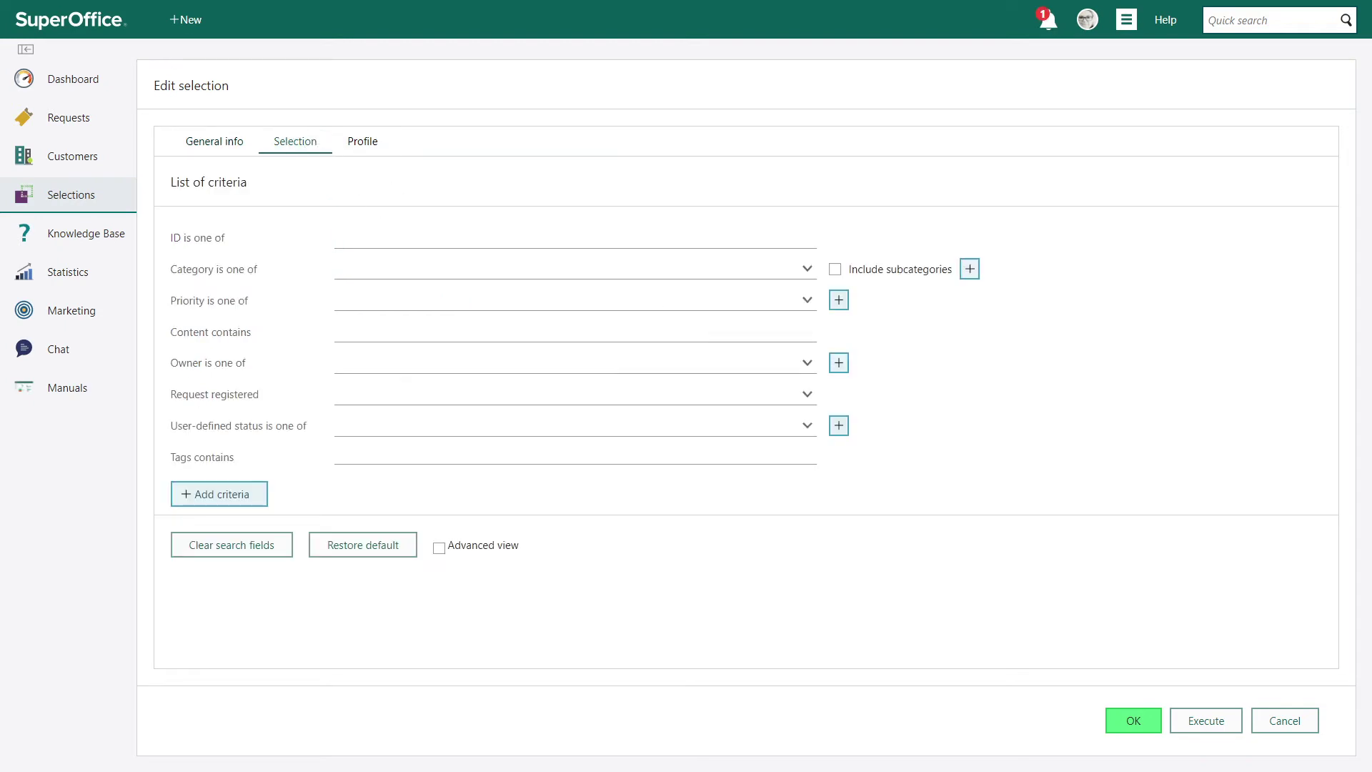
{"action": "left_click", "coordinate": [219, 495]}
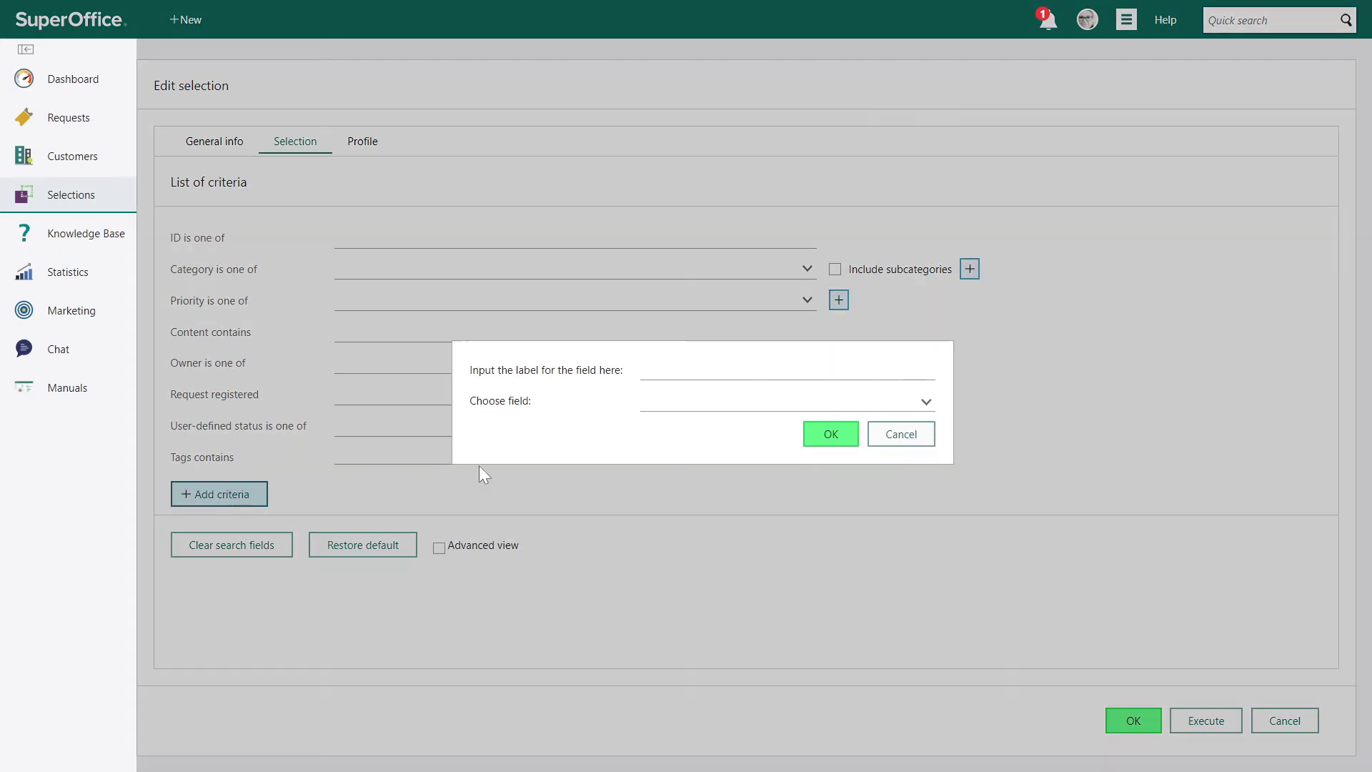
{"action": "left_click", "coordinate": [786, 401]}
{"action": "scroll", "coordinate": [759, 561], "scroll_direction": "down", "scroll_amount": 5}
{"action": "scroll", "coordinate": [759, 561], "scroll_direction": "down", "scroll_amount": 3}
{"action": "left_click", "coordinate": [715, 608]}
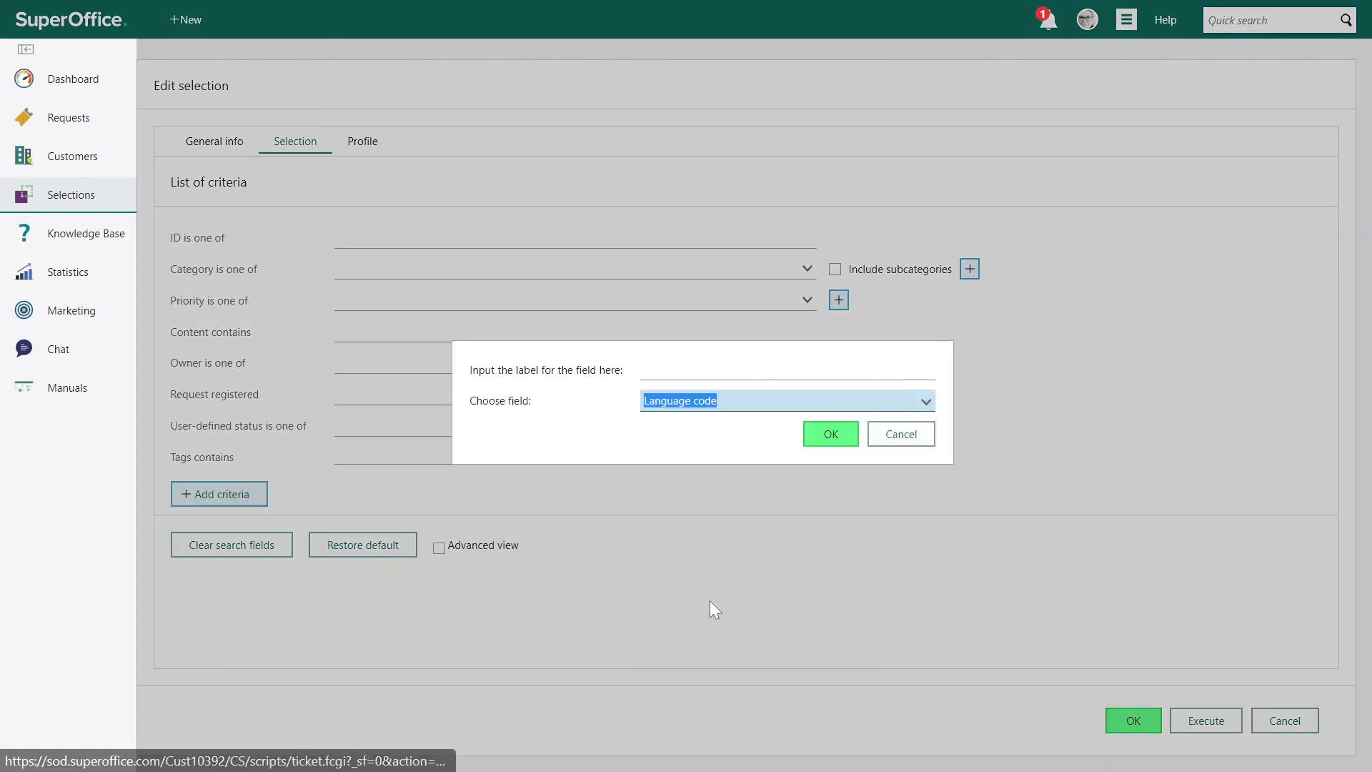
{"action": "left_click", "coordinate": [813, 440]}
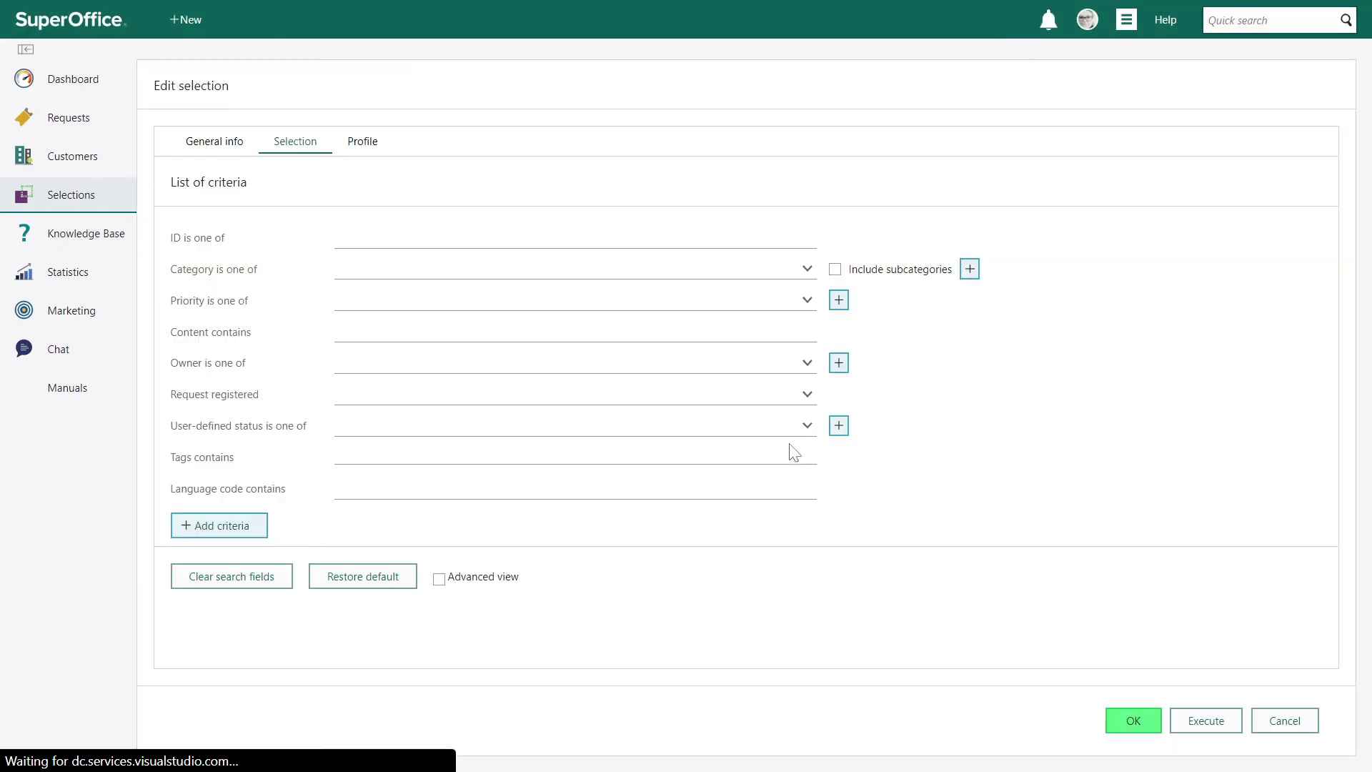
- Set the Language code criterion to ES and execute the selection
{"action": "left_click", "coordinate": [564, 493]}
{"action": "type", "text": "ES"}
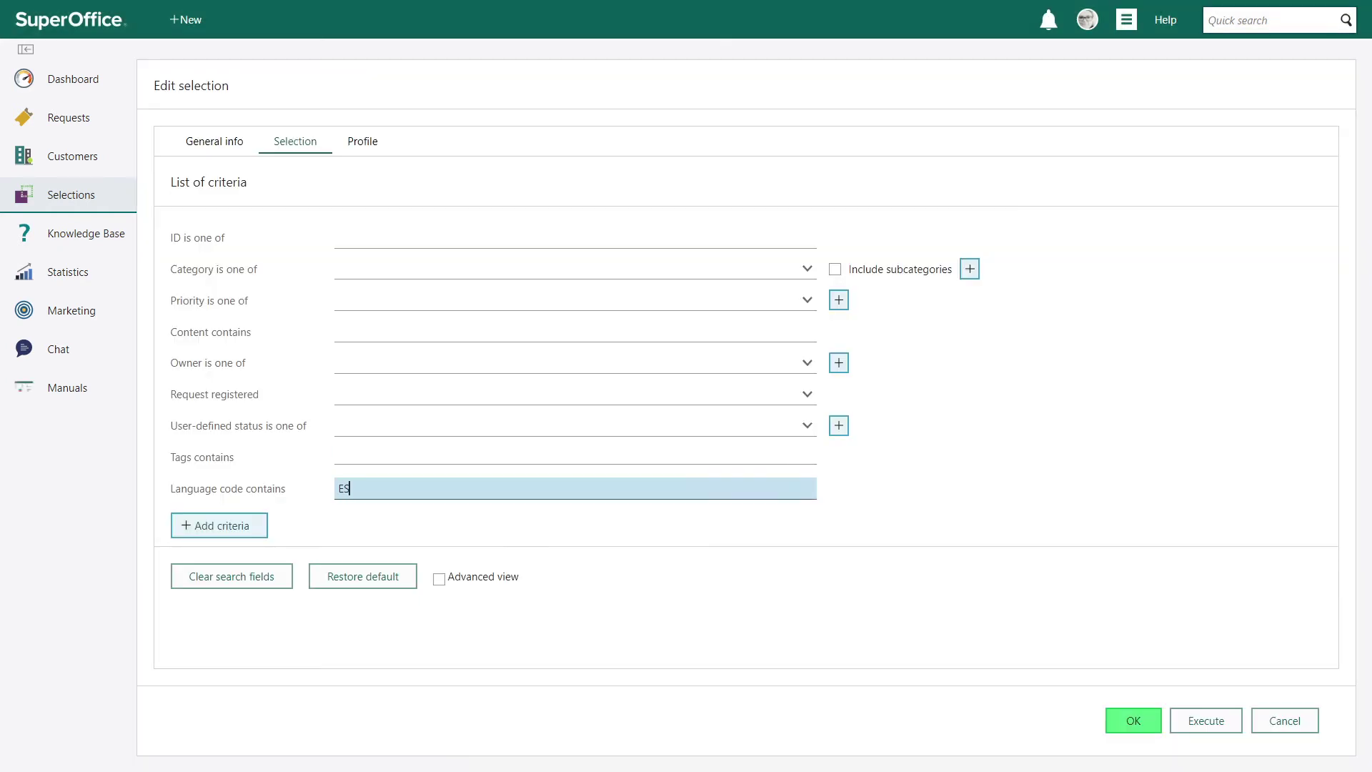
{"action": "left_click", "coordinate": [1206, 722]}
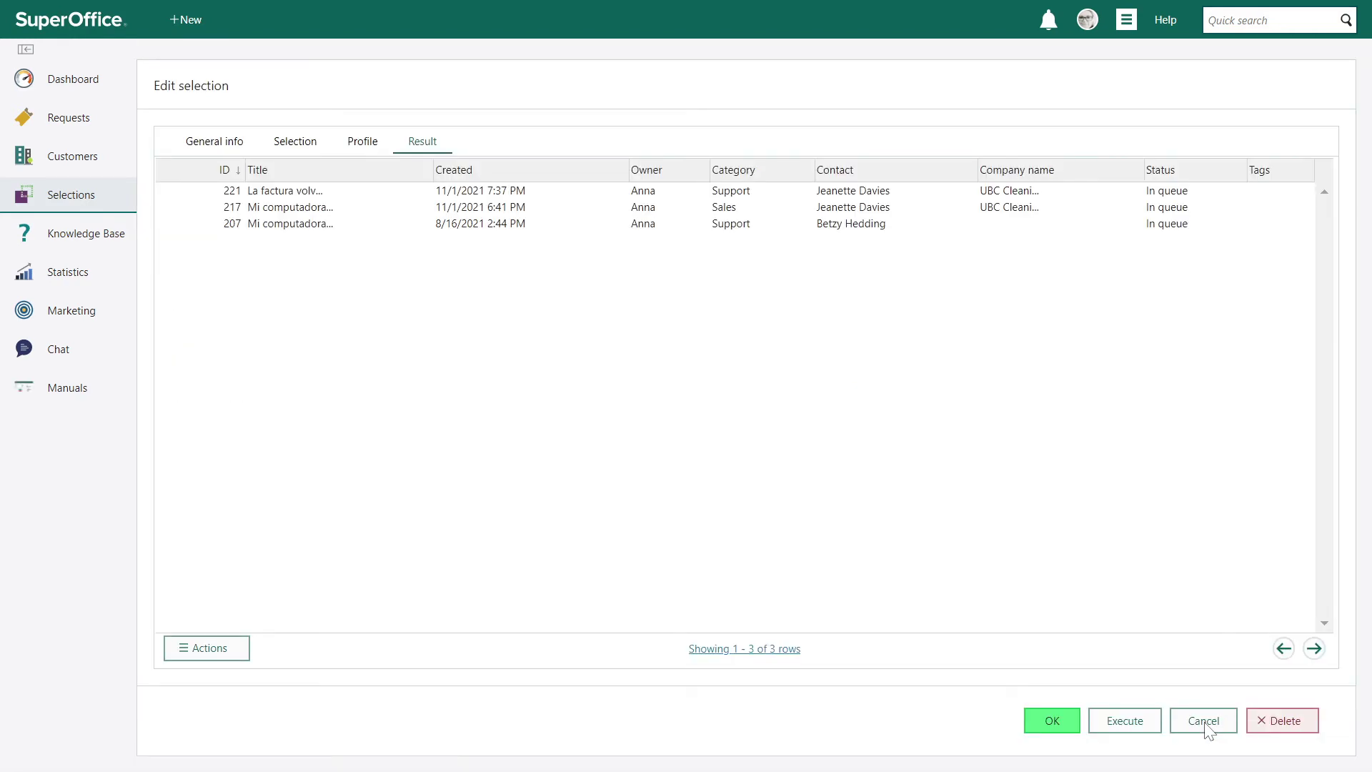
- Clear the value of the Language code criterion
{"action": "left_click", "coordinate": [300, 141]}
{"action": "left_click", "coordinate": [350, 488]}
{"action": "key", "text": "BackSpace"}
{"action": "key", "text": "BackSpace"}
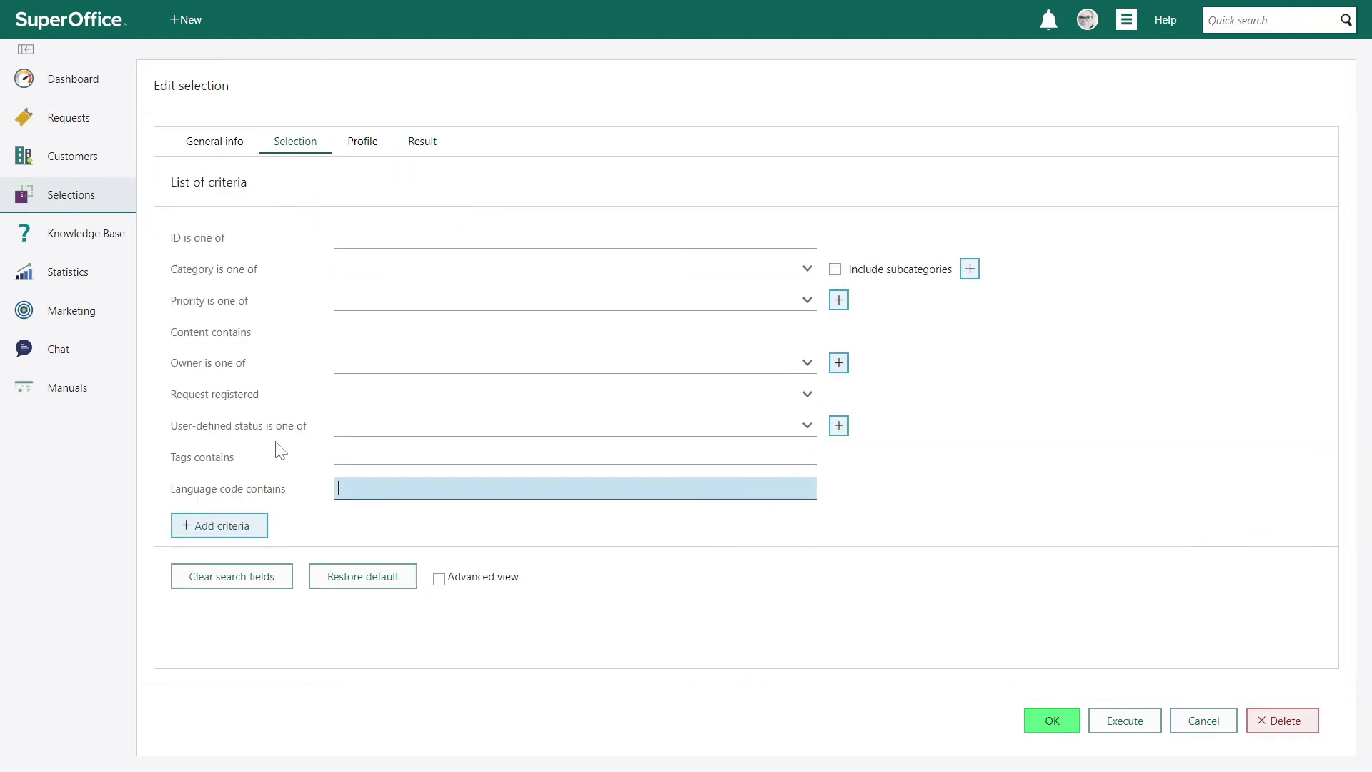
- Add a Sentiment criterion equal to -100, execute the selection and save it
{"action": "left_click", "coordinate": [246, 527]}
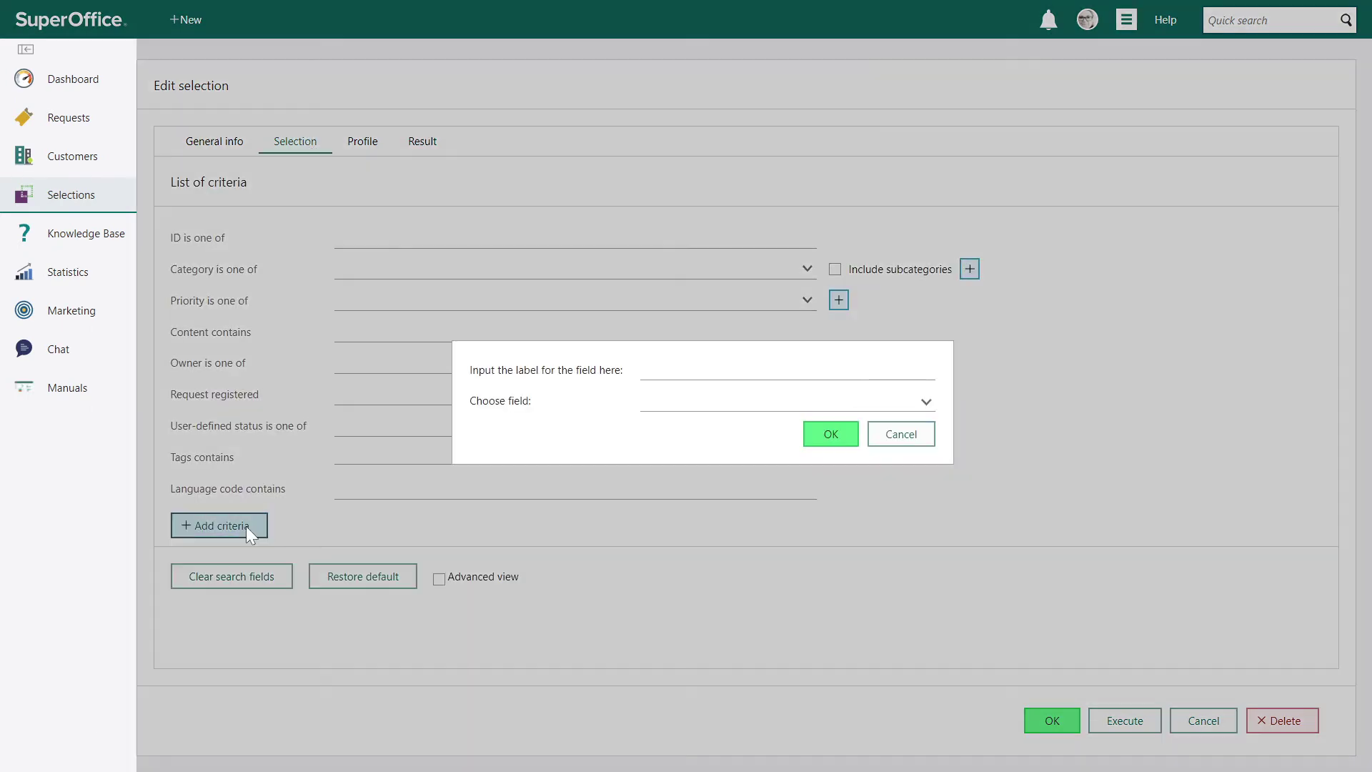
{"action": "left_click", "coordinate": [679, 404]}
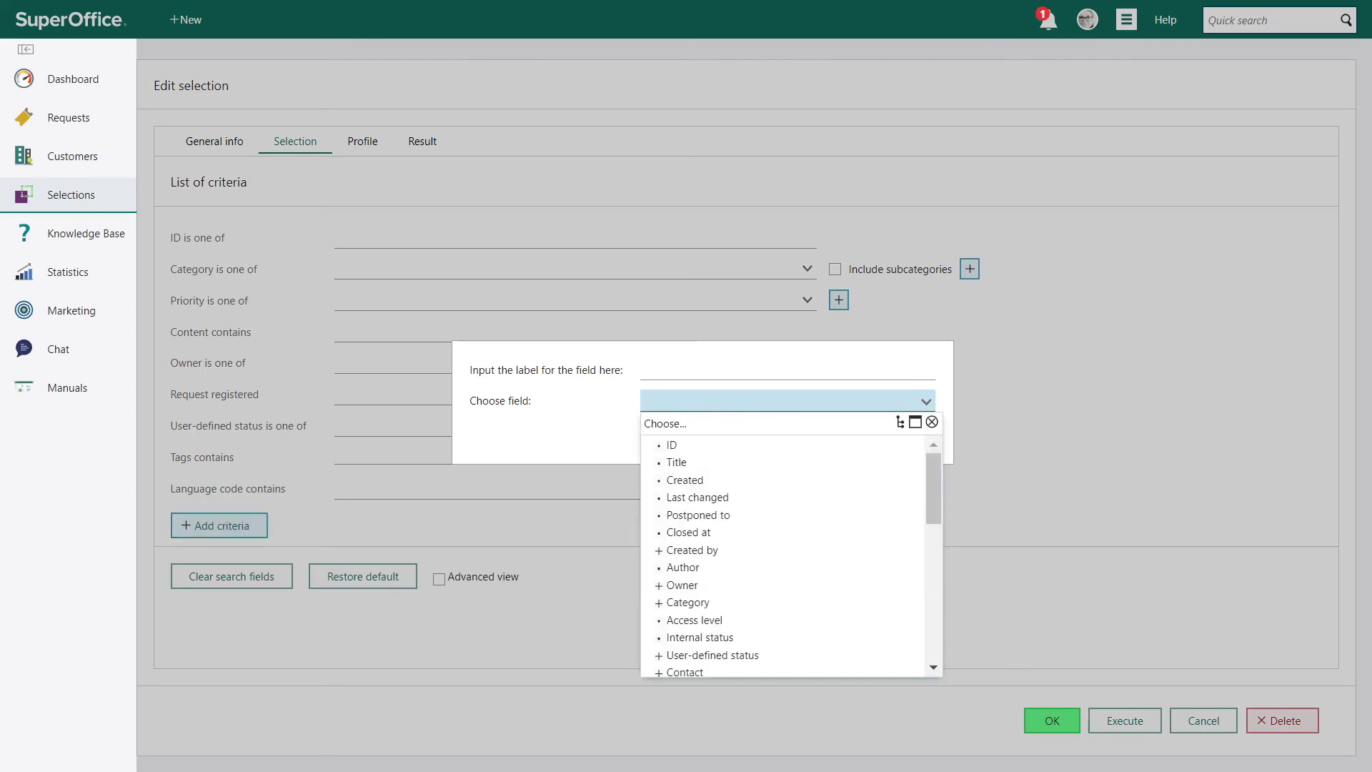
{"action": "scroll", "coordinate": [772, 645], "scroll_direction": "down", "scroll_amount": 10}
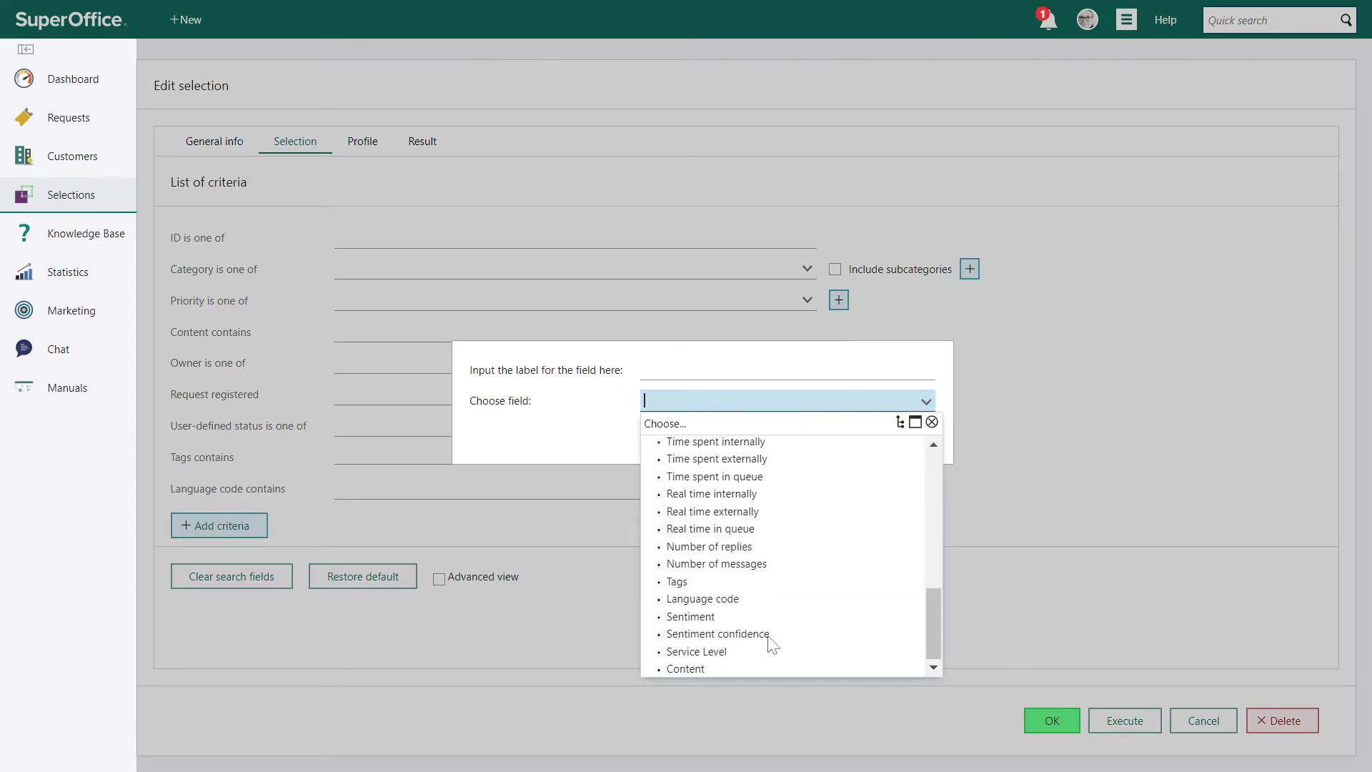
{"action": "left_click", "coordinate": [703, 616]}
{"action": "left_click", "coordinate": [829, 436]}
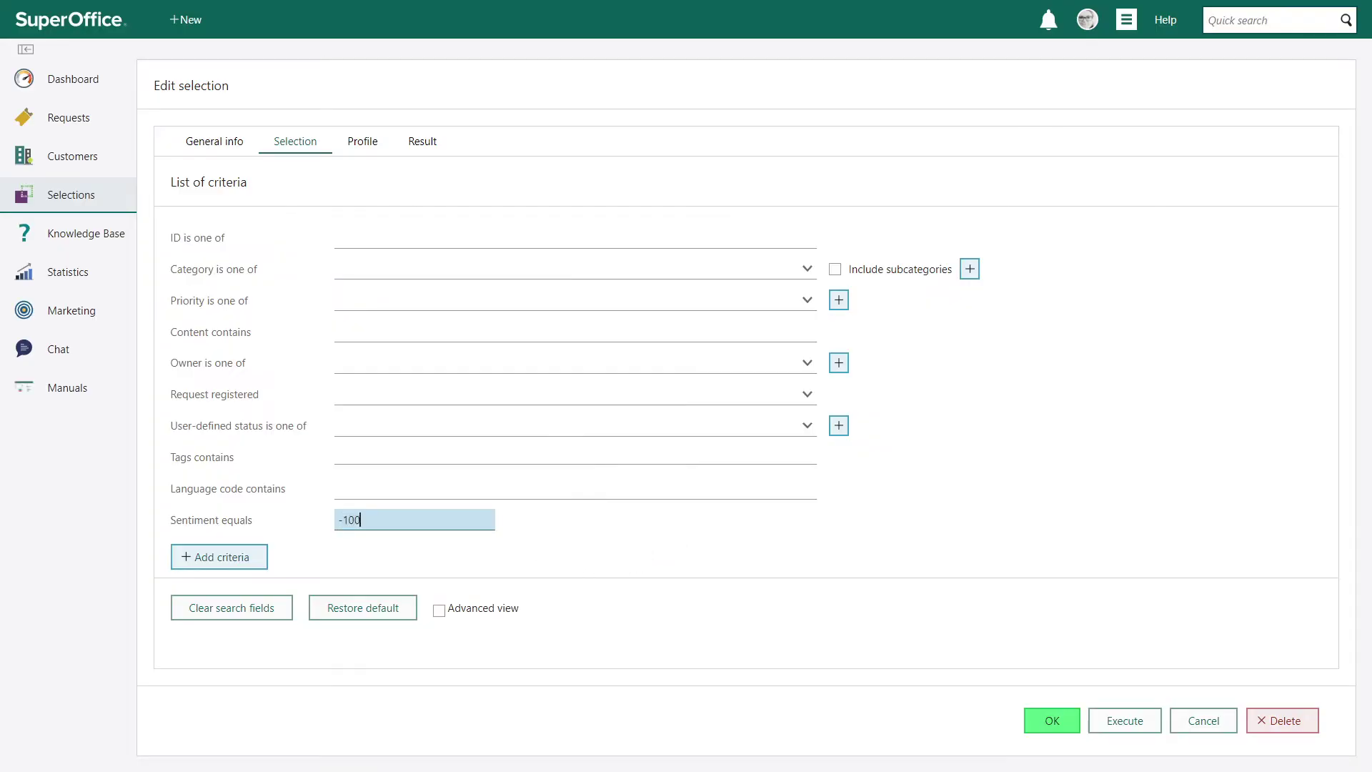
{"action": "left_click", "coordinate": [1154, 715]}
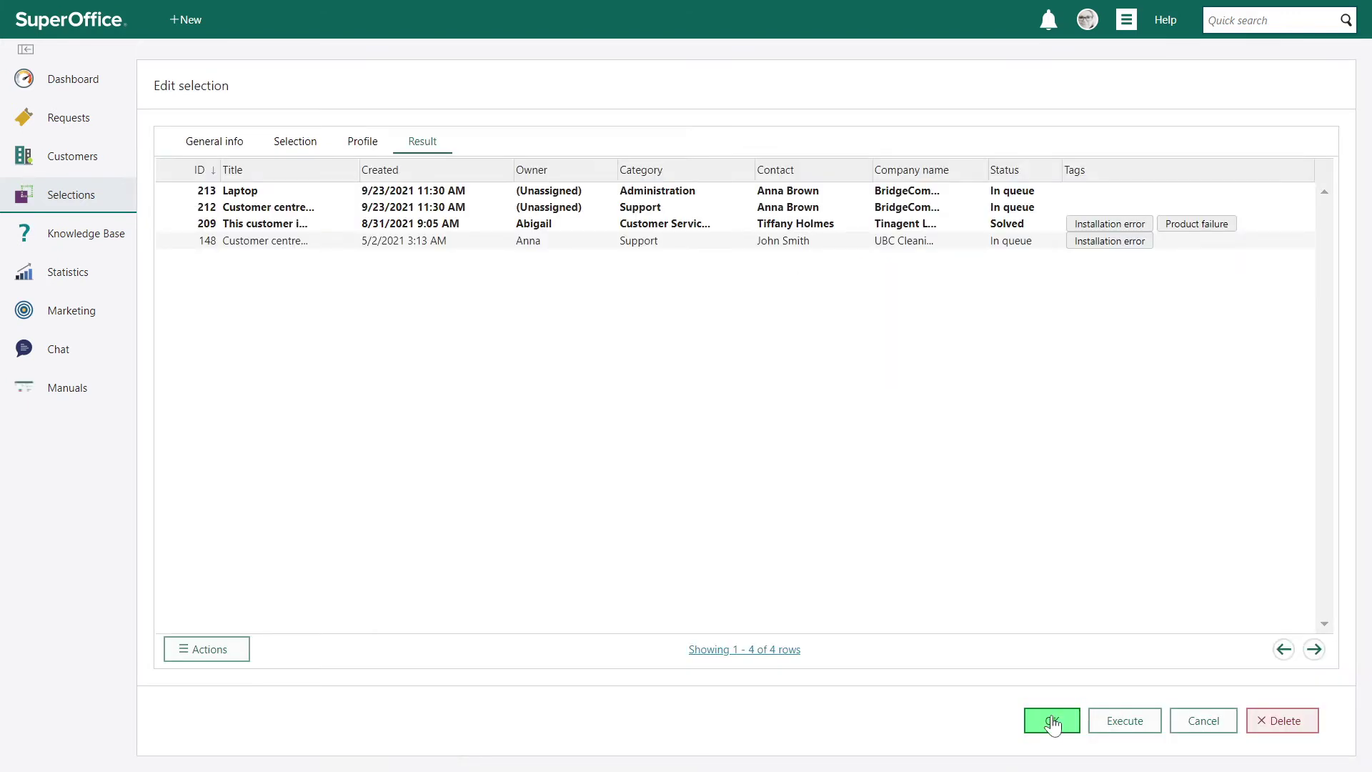
{"action": "left_click", "coordinate": [1052, 720]}
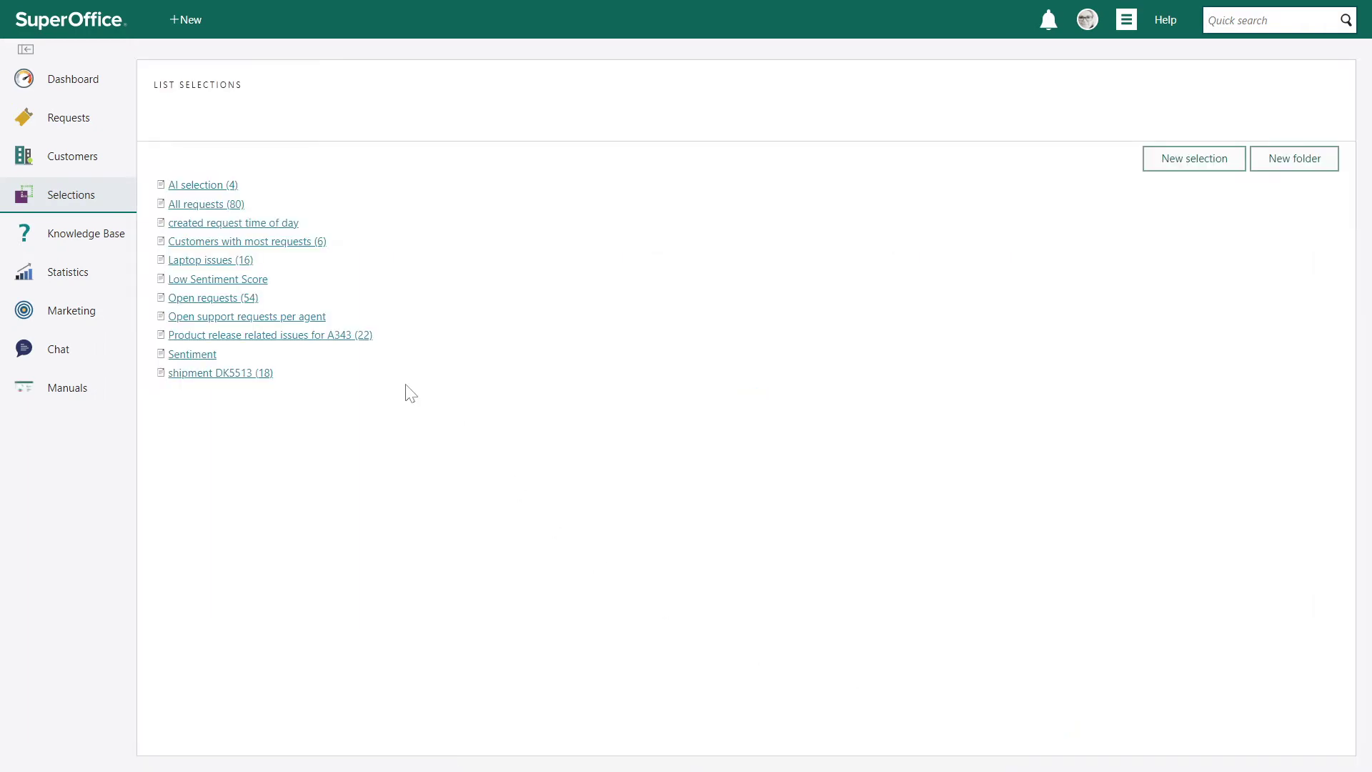
- Open the "AI selection" and view its result in a chart
{"action": "left_click", "coordinate": [209, 186]}
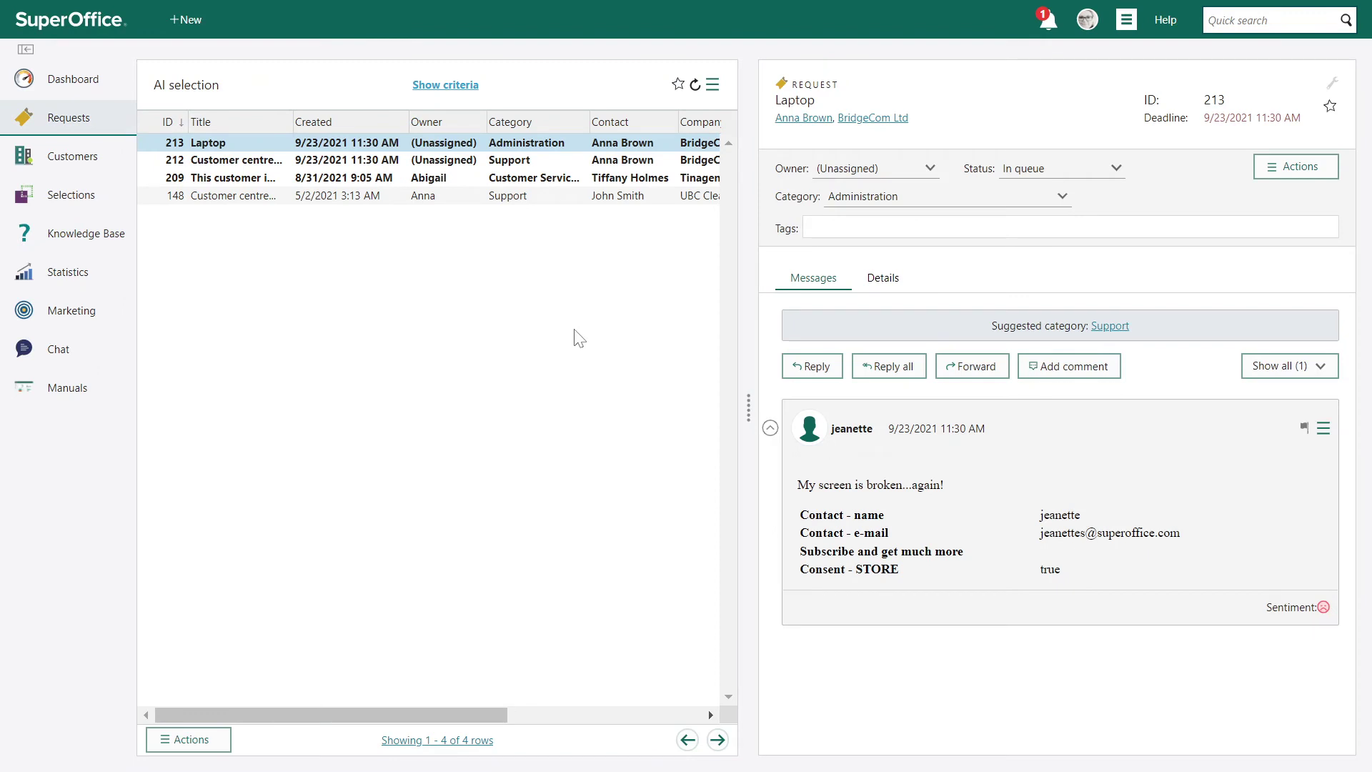
{"action": "left_click", "coordinate": [713, 84]}
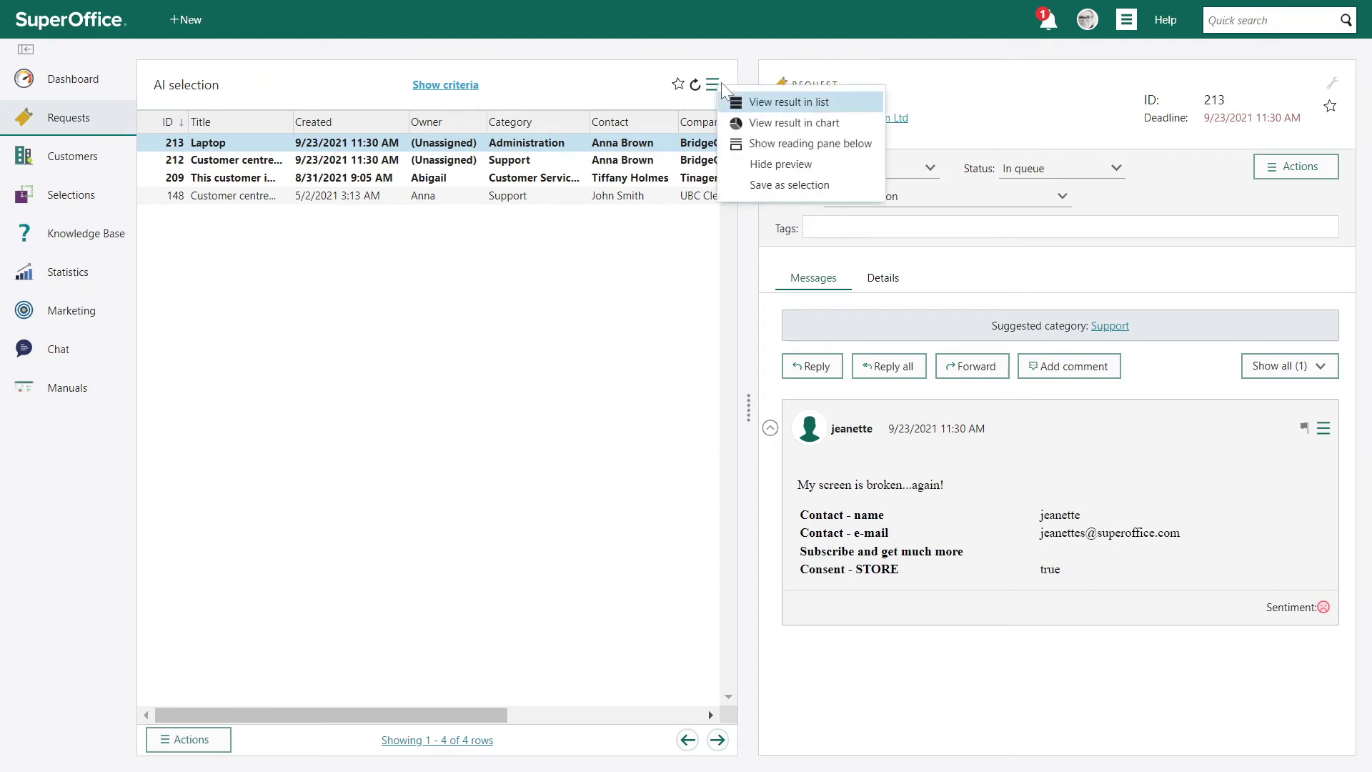
{"action": "left_click", "coordinate": [784, 123]}
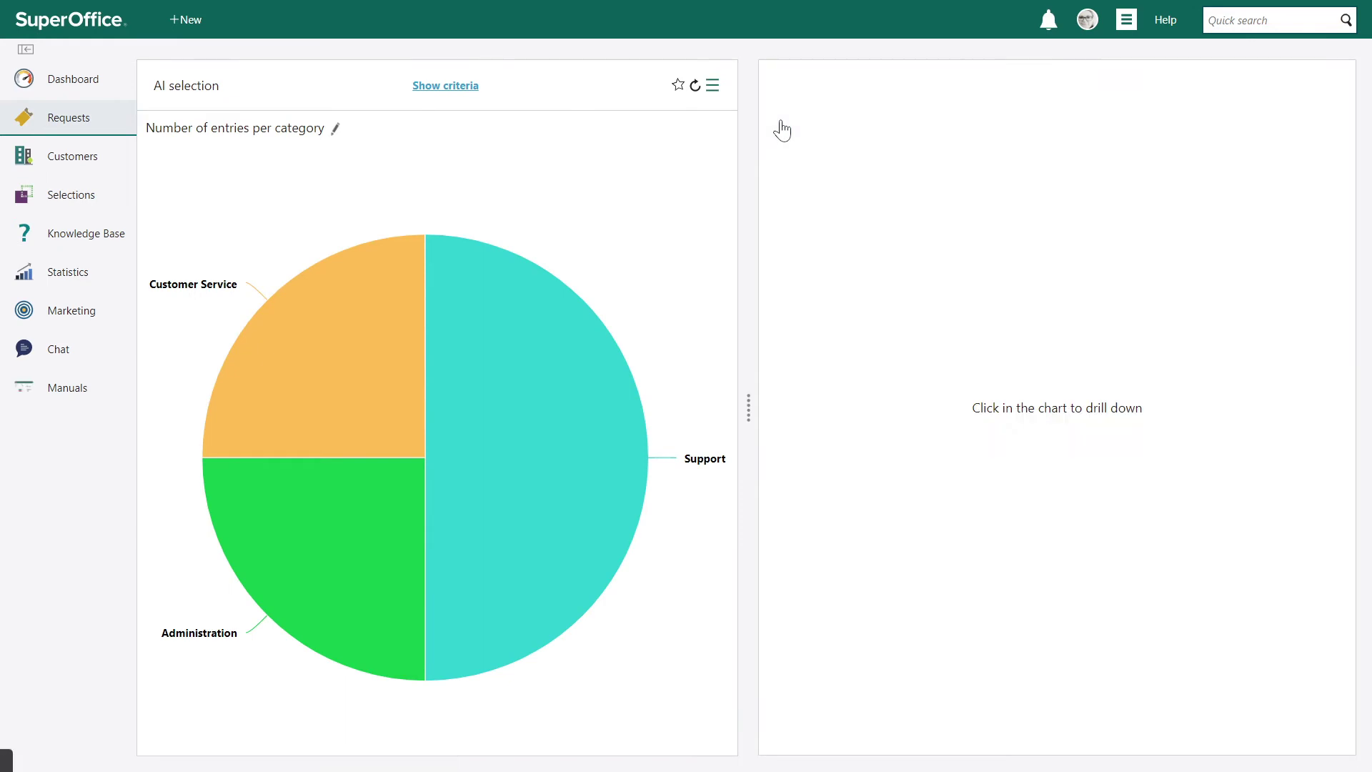
- Save the charted result as a new selection named "Sentiment - very unhappy"
{"action": "left_click", "coordinate": [713, 86]}
{"action": "left_click", "coordinate": [752, 186]}
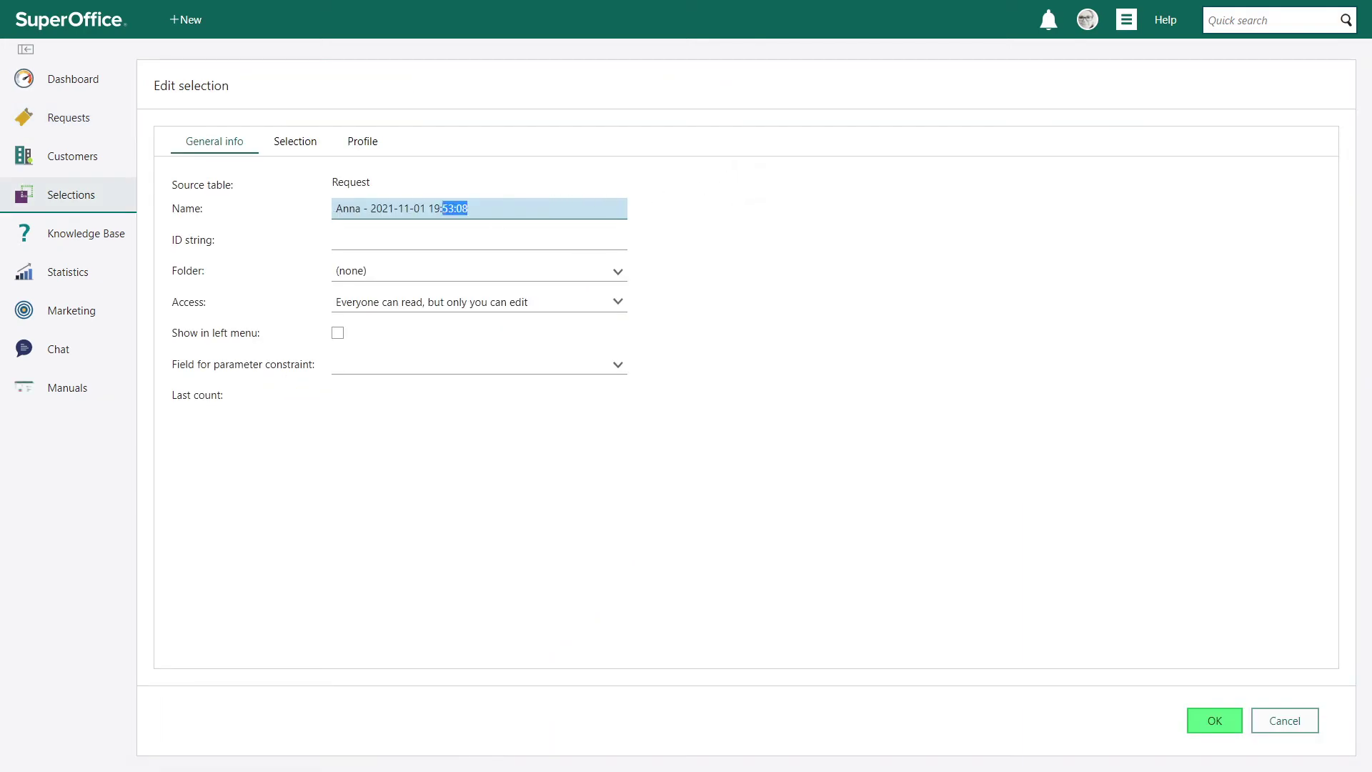
{"action": "type", "text": "Sentiment - very unhappy"}
{"action": "left_click", "coordinate": [1238, 728]}
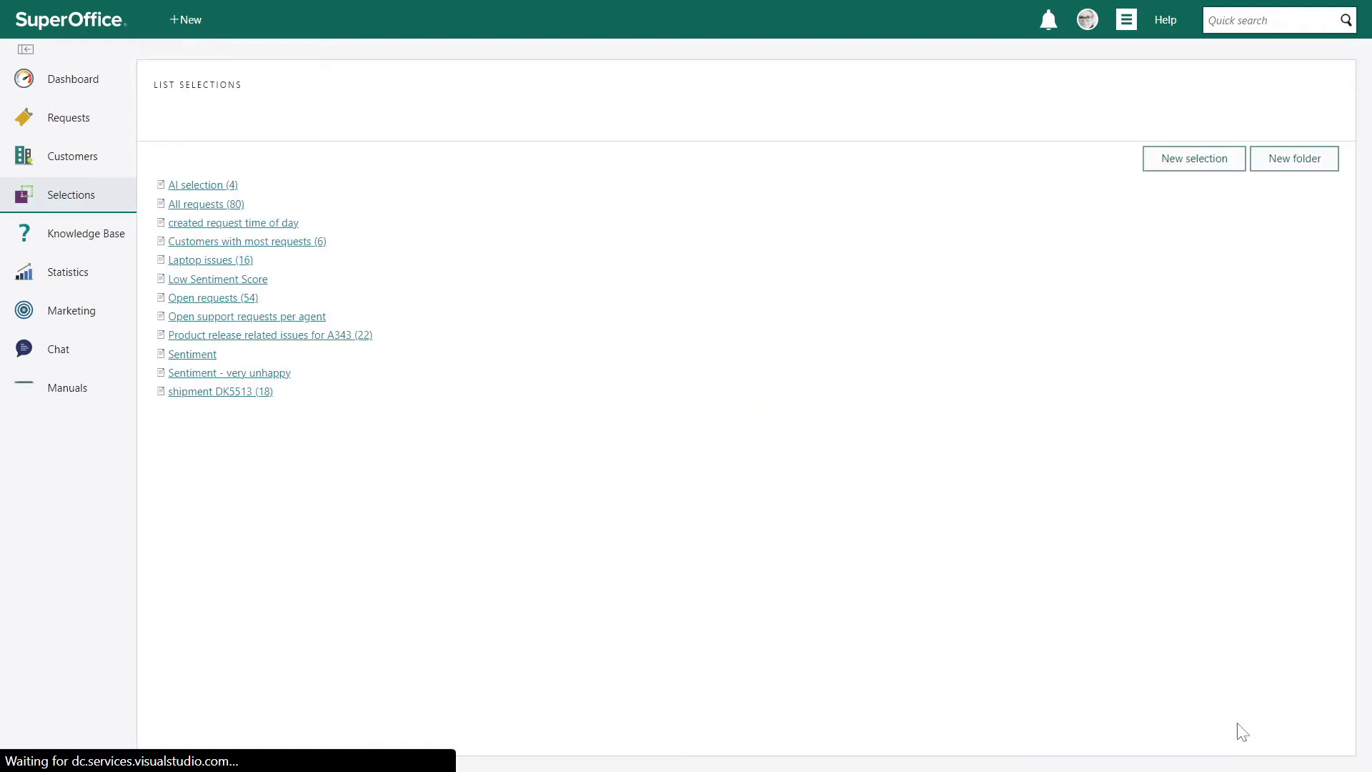
- Create a new web panel under the Main page web panels and label it "Sentiment - very unhappy"
{"action": "left_click", "coordinate": [1126, 20]}
{"action": "mouse_move", "coordinate": [1150, 402]}
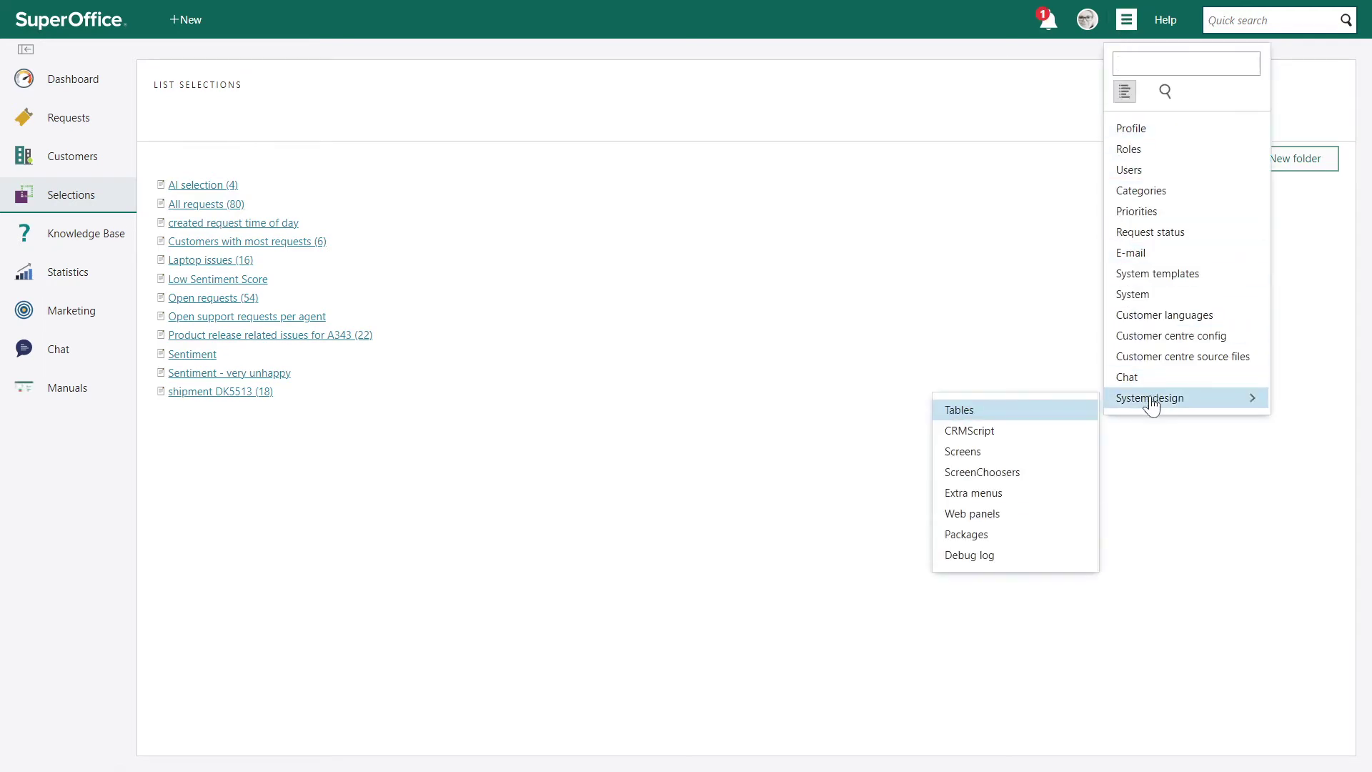
{"action": "left_click", "coordinate": [987, 518]}
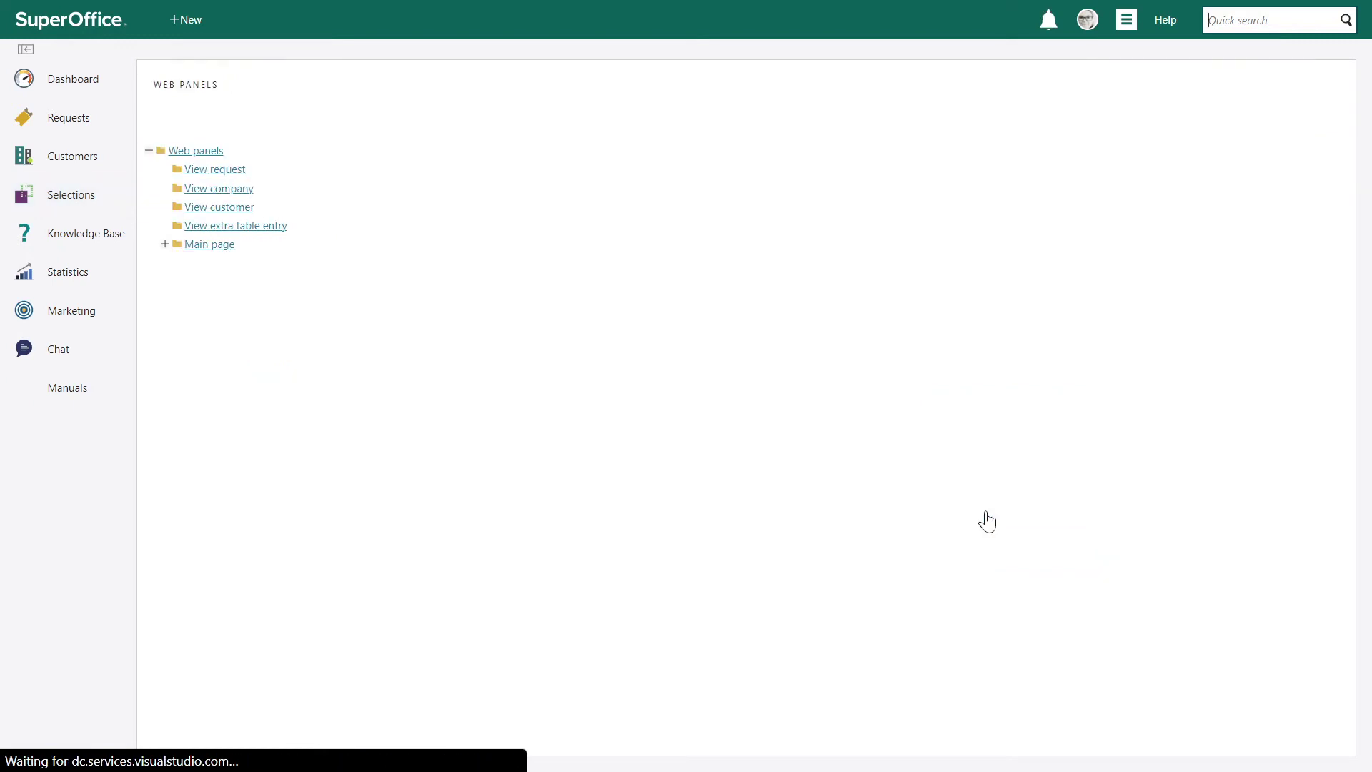
{"action": "left_click", "coordinate": [165, 244]}
{"action": "left_click", "coordinate": [274, 246]}
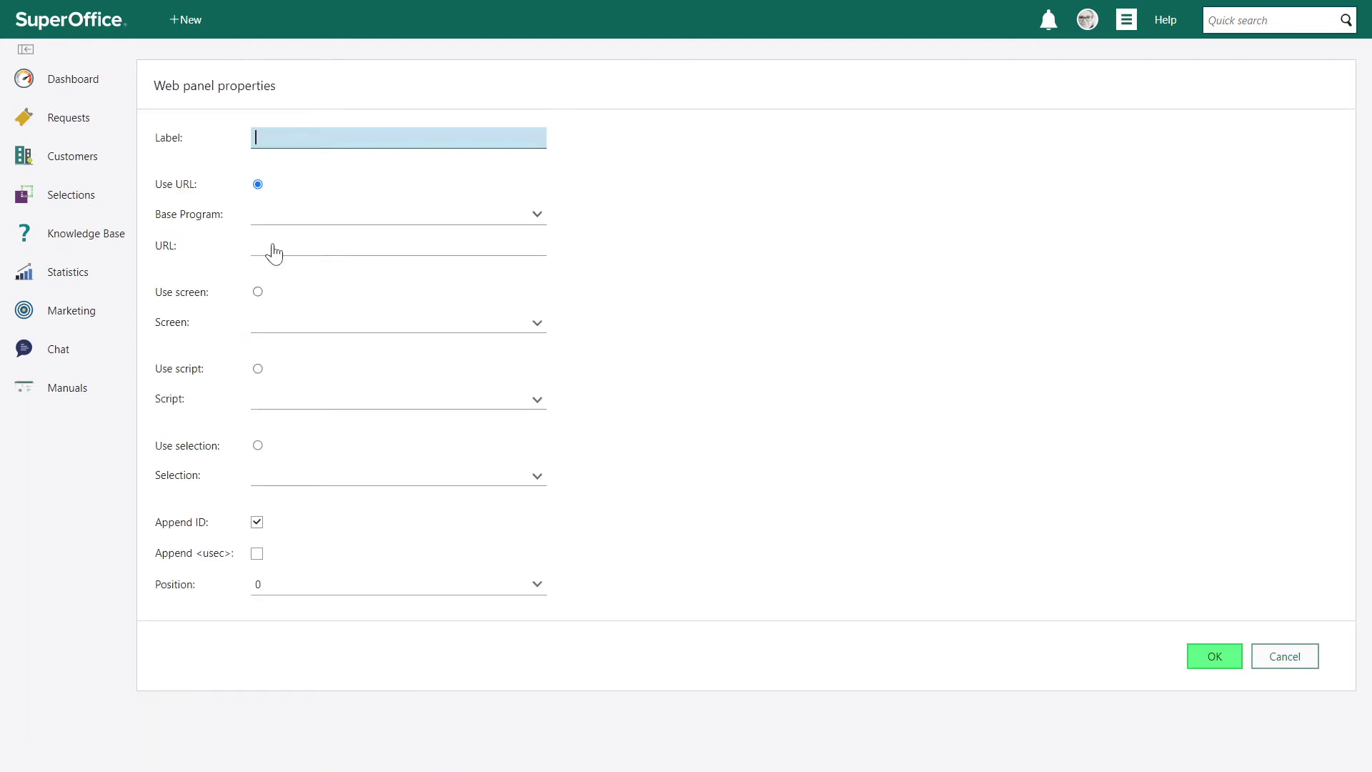
{"action": "type", "text": "Sentiment - very unhappy"}
- Set the web panel to use the selection "Sentiment - very unhappy" and save it
{"action": "left_click", "coordinate": [257, 445]}
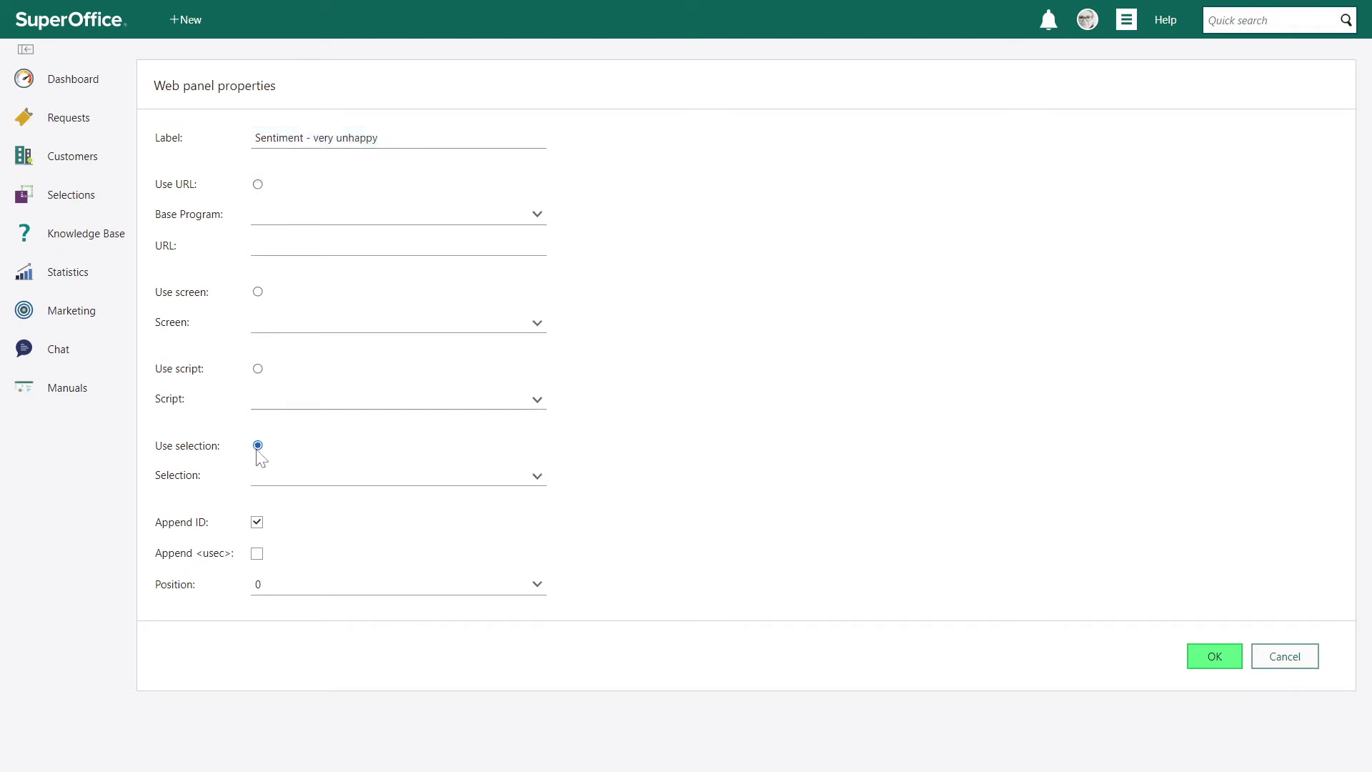
{"action": "left_click", "coordinate": [255, 475]}
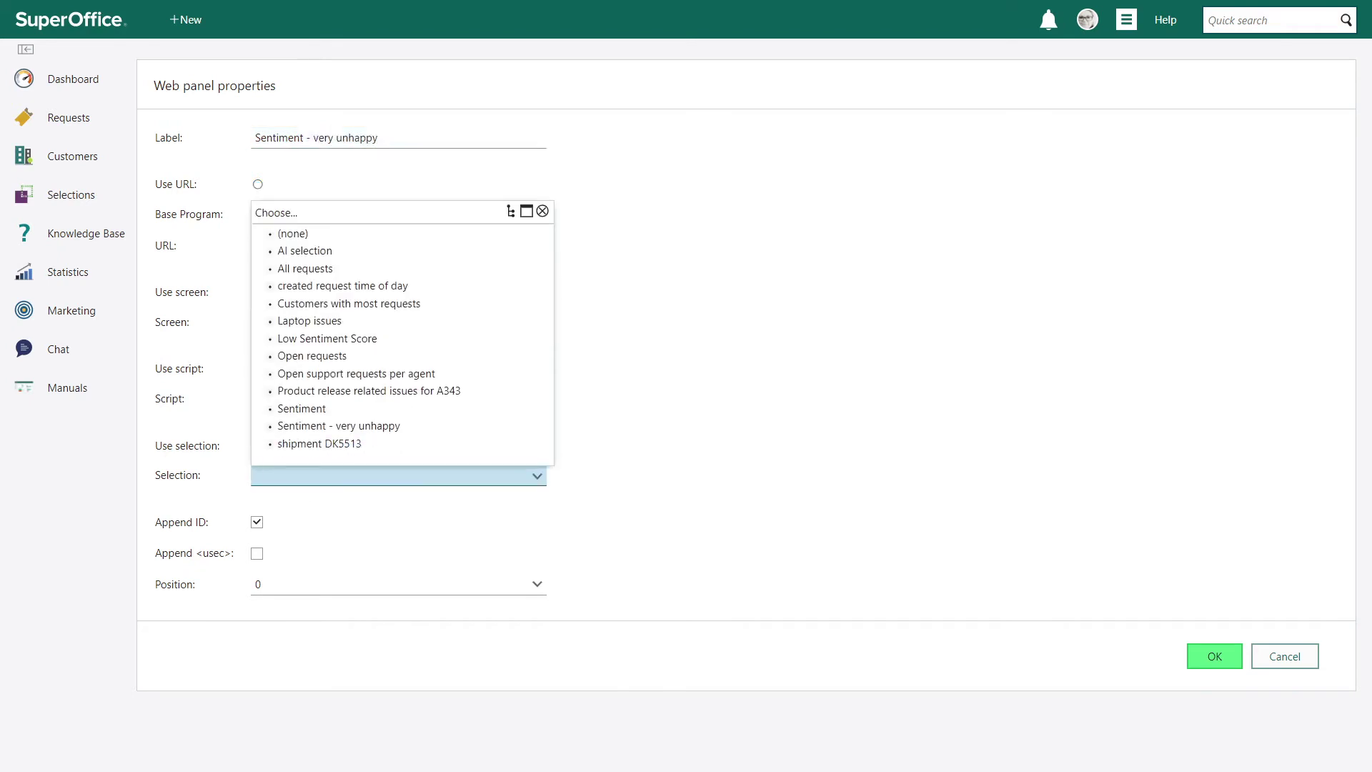
{"action": "left_click", "coordinate": [357, 426]}
{"action": "left_click", "coordinate": [1239, 665]}
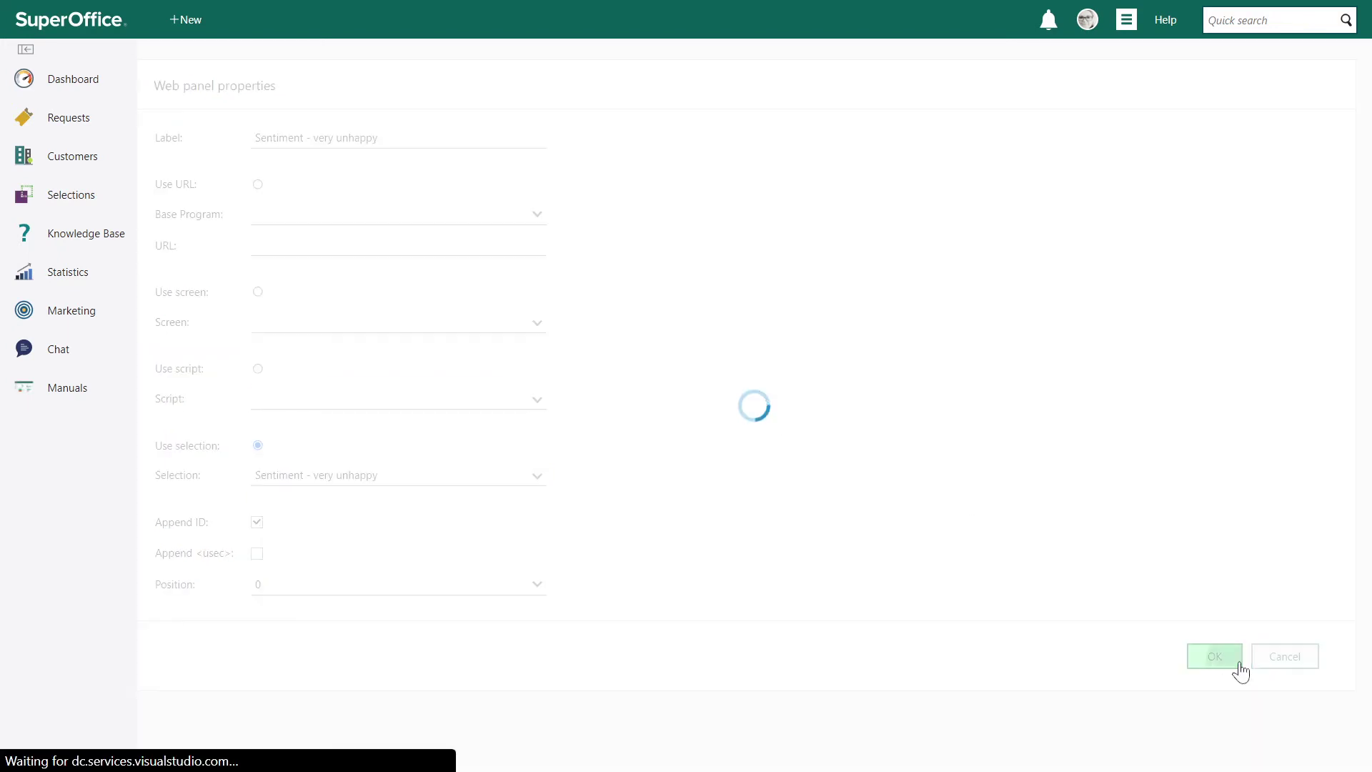
- Show the "Sentiment - very unhappy" web panel on the dashboard in place of the Own open requests list
{"action": "left_click", "coordinate": [84, 80]}
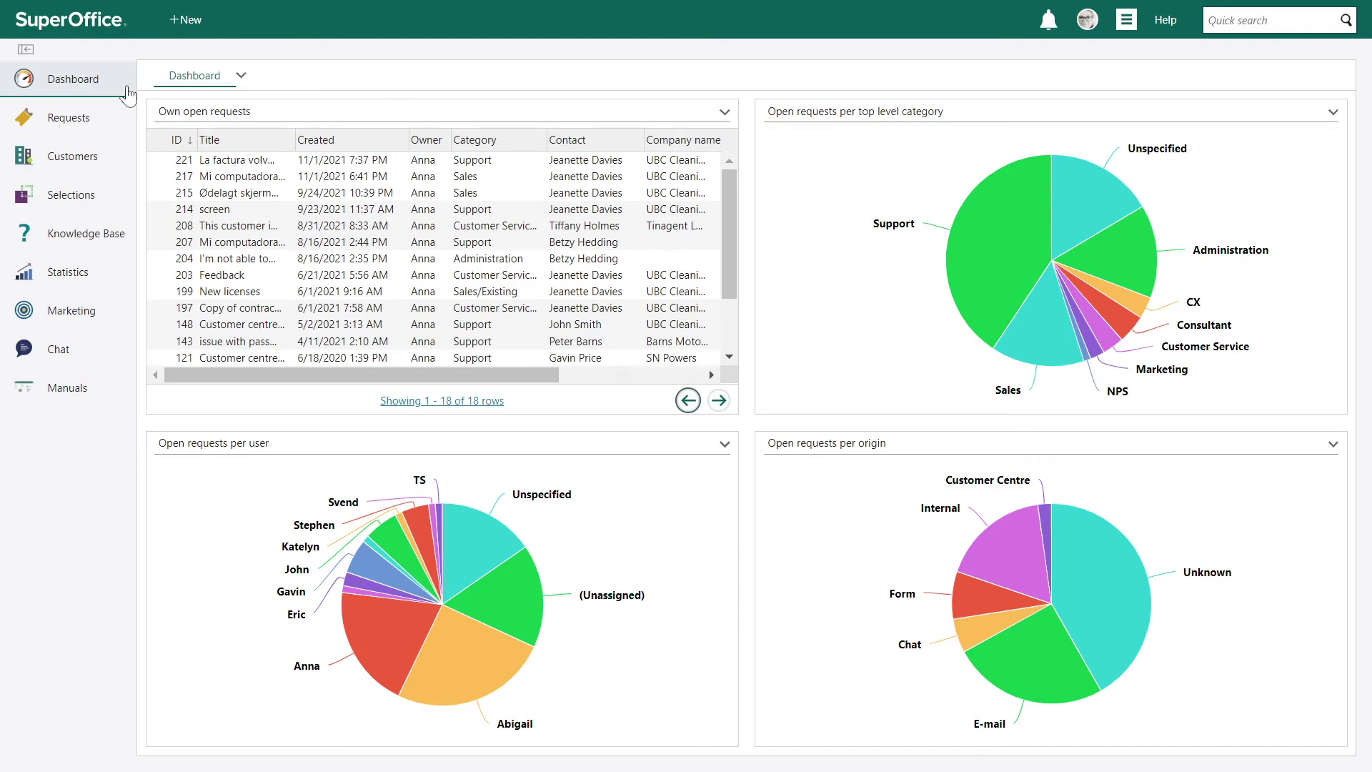
{"action": "left_click", "coordinate": [252, 116]}
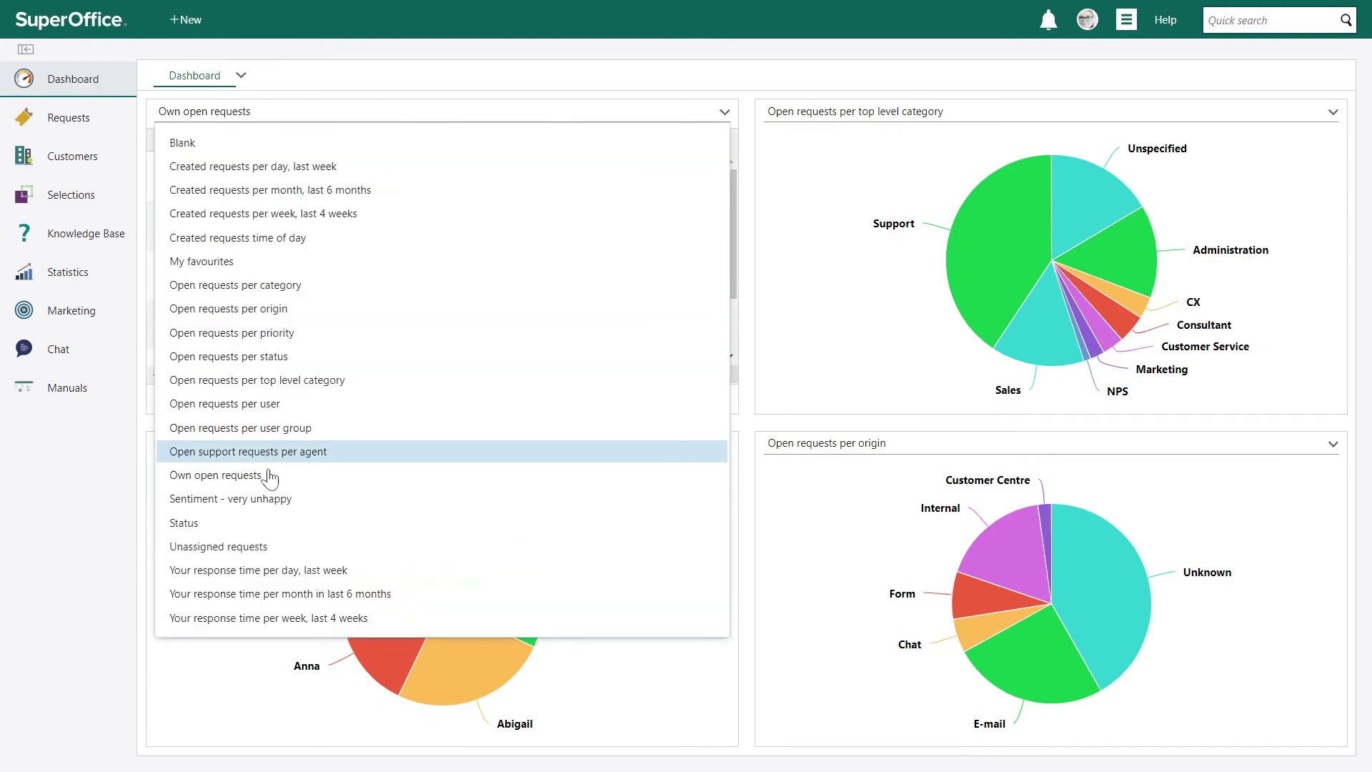
{"action": "left_click", "coordinate": [259, 500]}
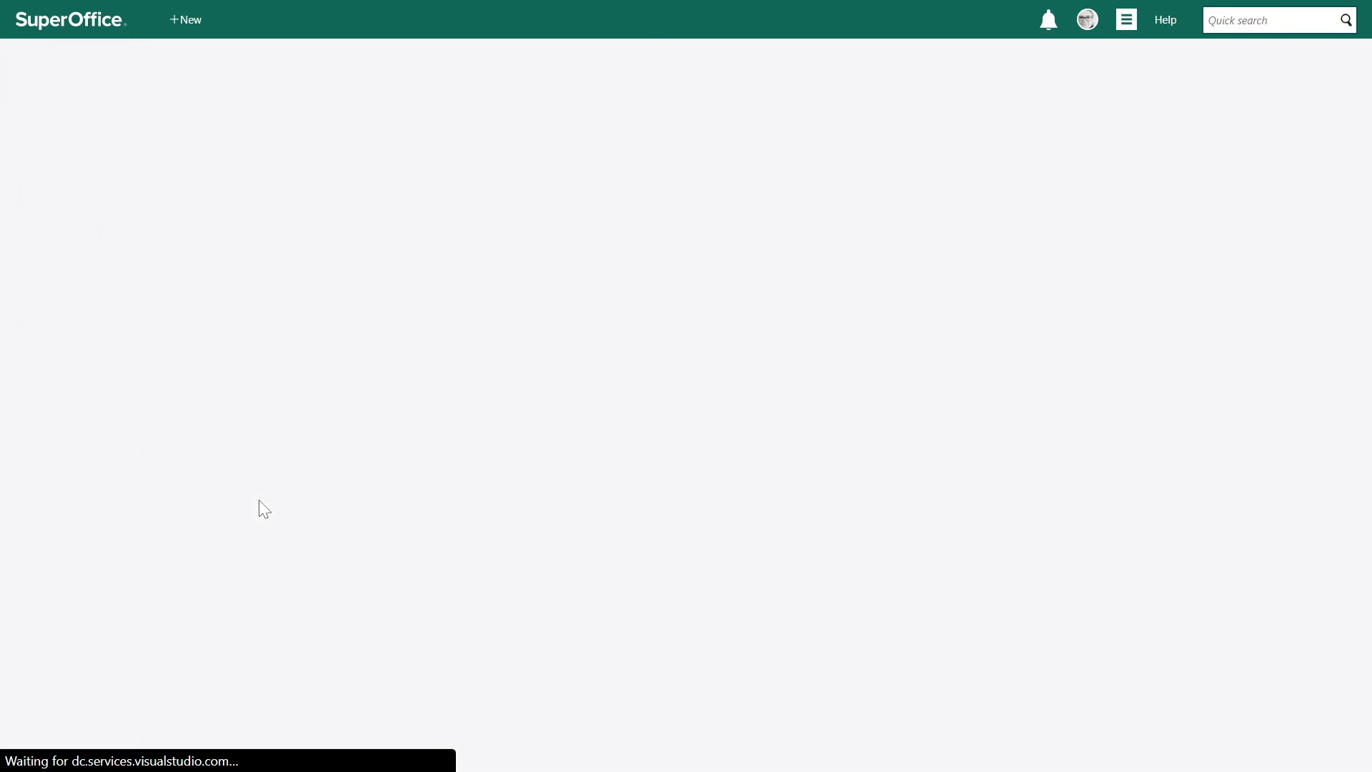